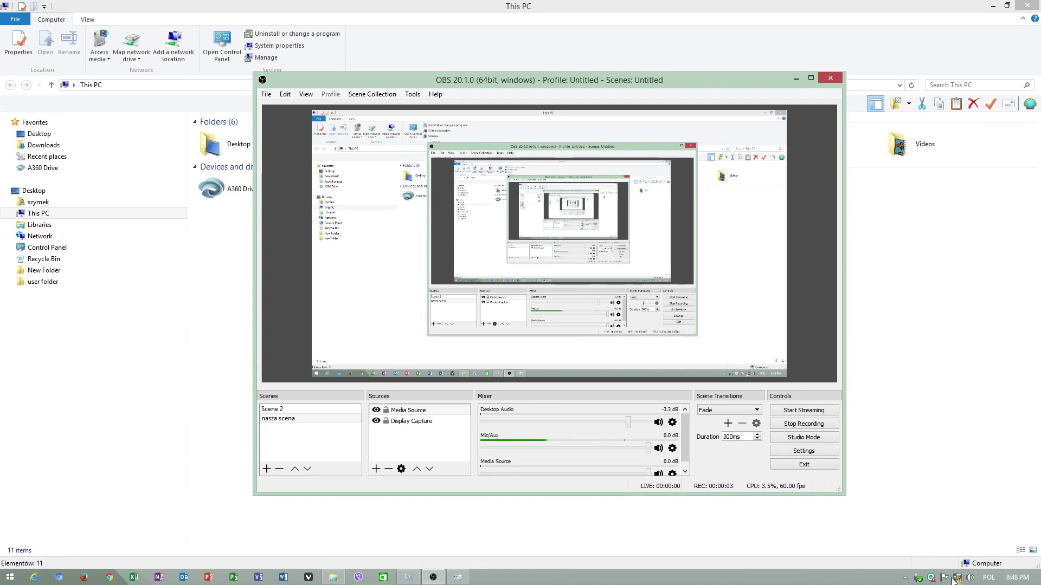
Open the ESET Internet Security main window from its system tray icon
click(930, 577)
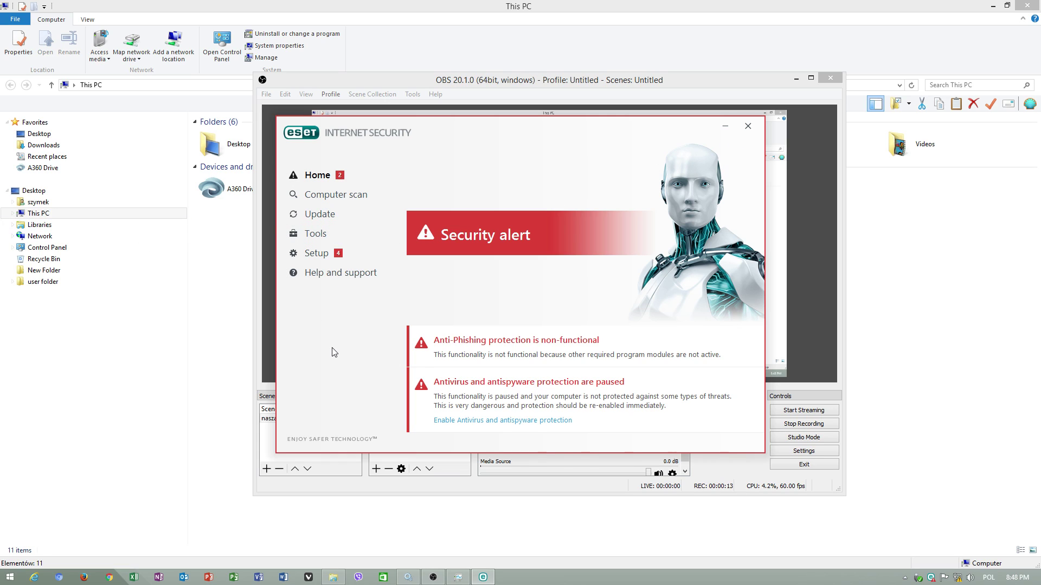
View the HIPS settings in Advanced setup (F5), then close Advanced setup and the ESET main window
key(F5)
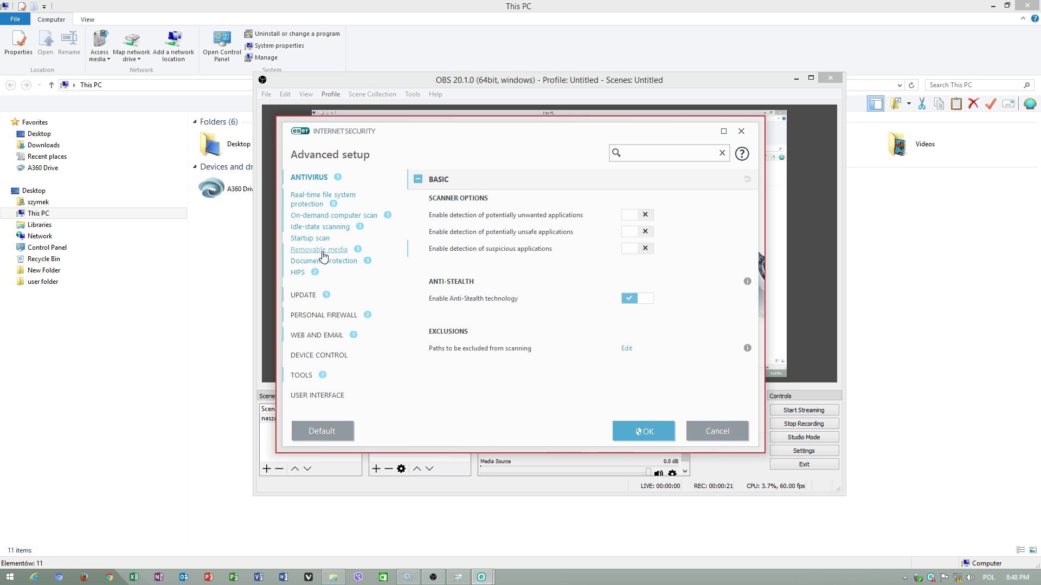
click(301, 274)
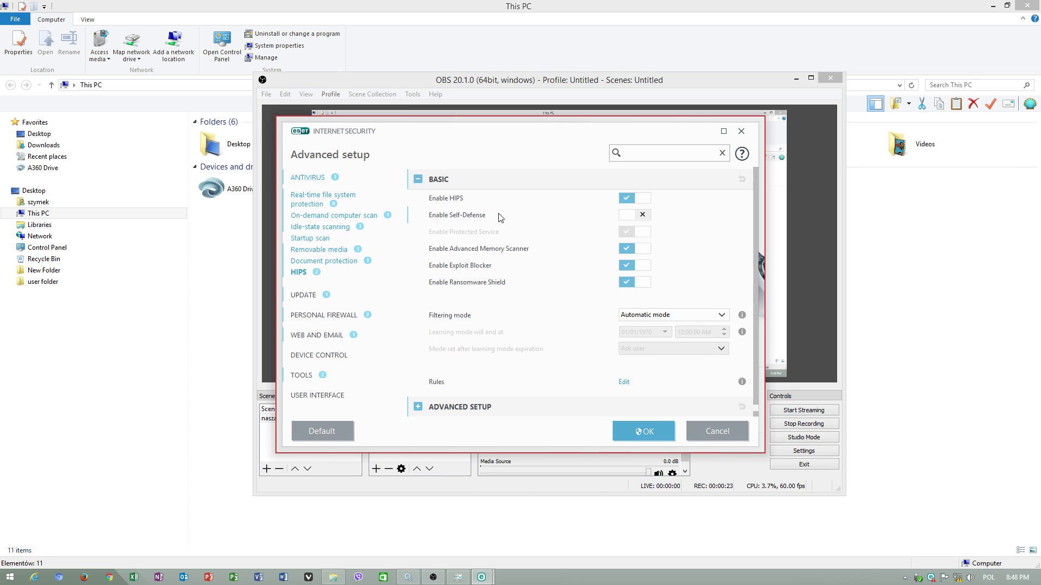
click(741, 132)
click(747, 127)
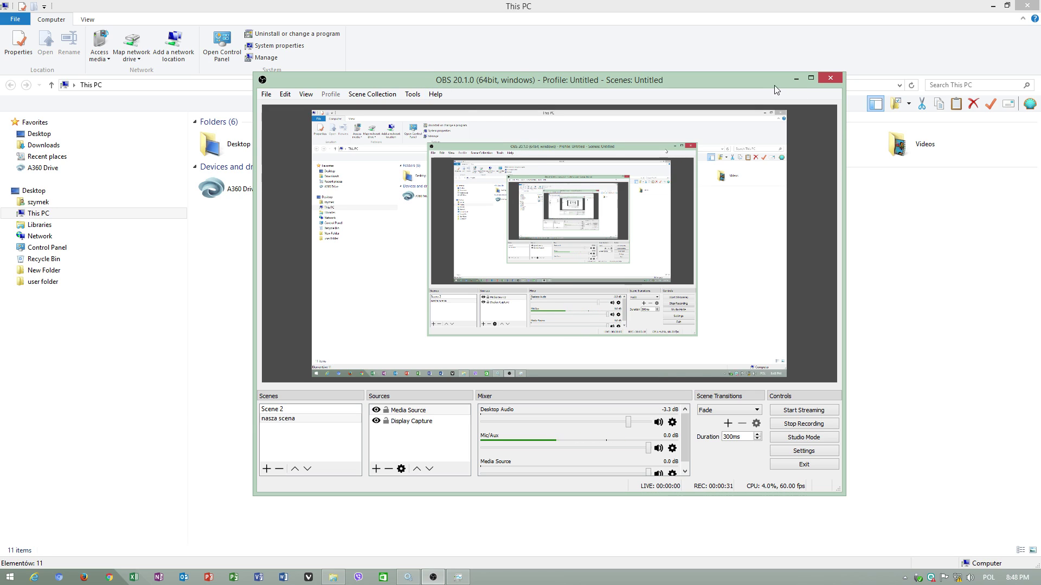
Minimize OBS and the Services window, then reopen the ESET main window from the tray
click(793, 79)
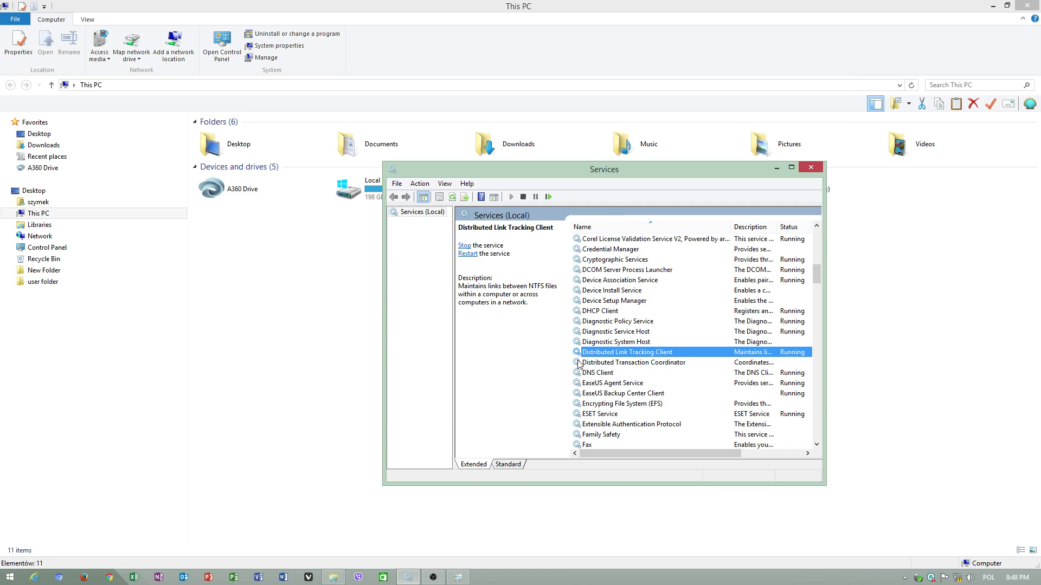
click(776, 168)
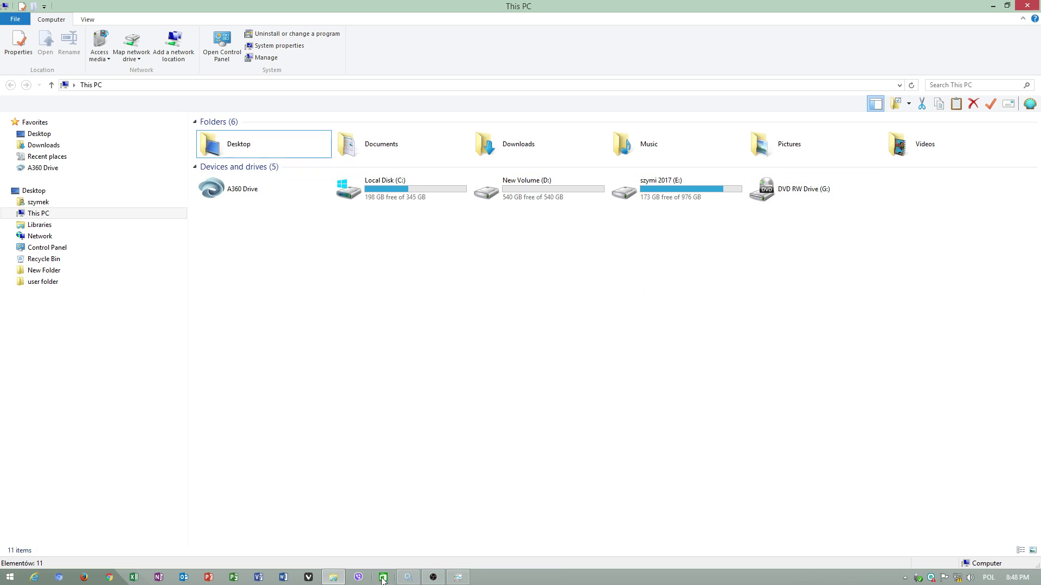
click(958, 578)
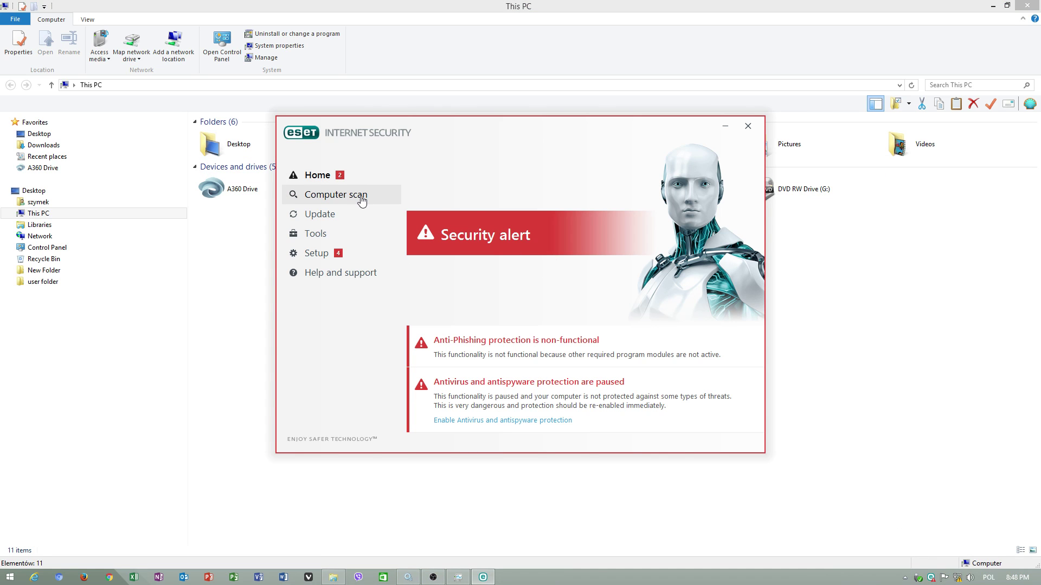
Open Advanced setup with F5 and move through Real-time protection and Antivirus to HIPS
key(F5)
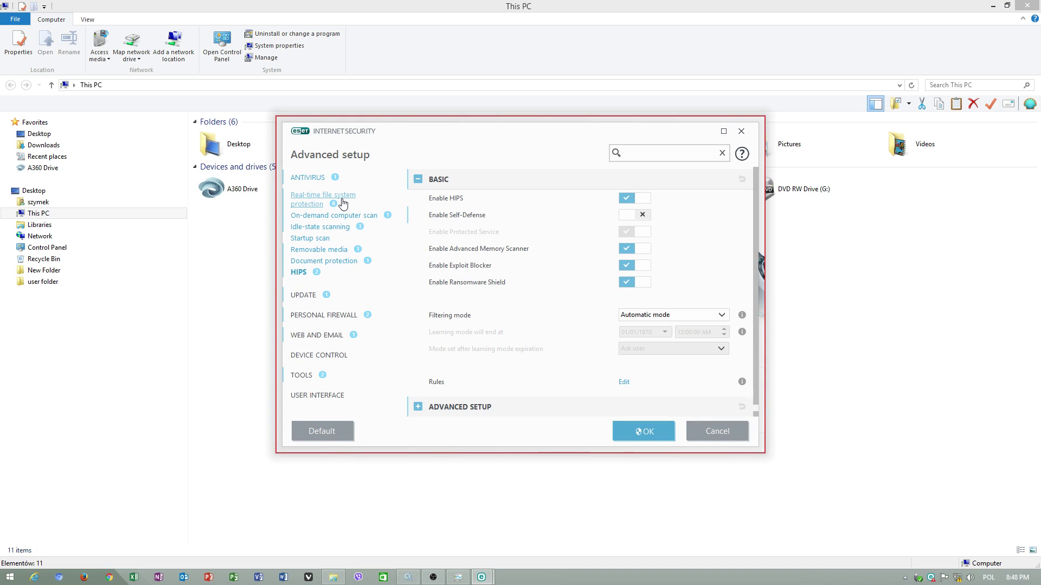
click(309, 199)
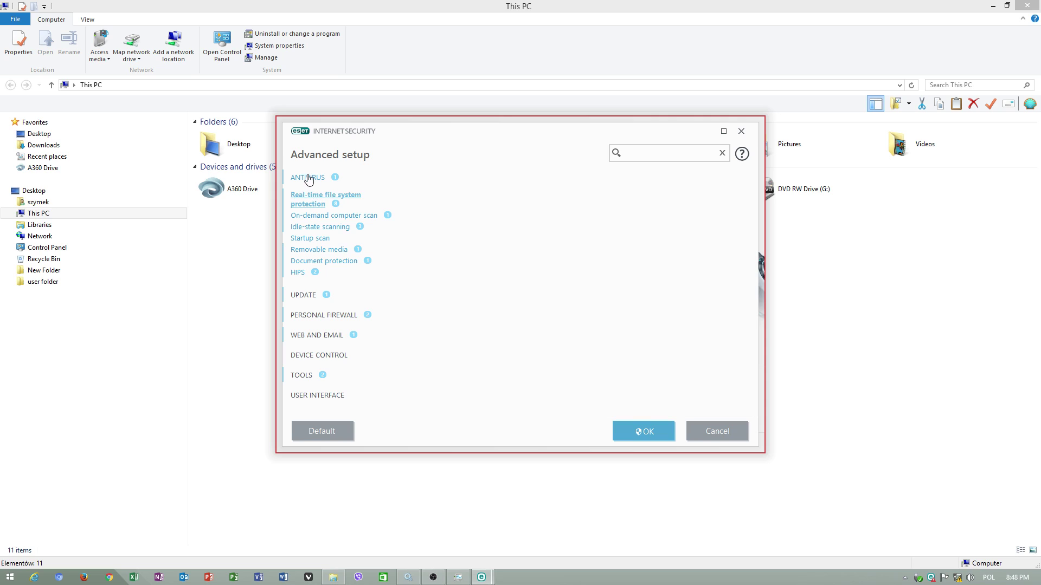
click(309, 179)
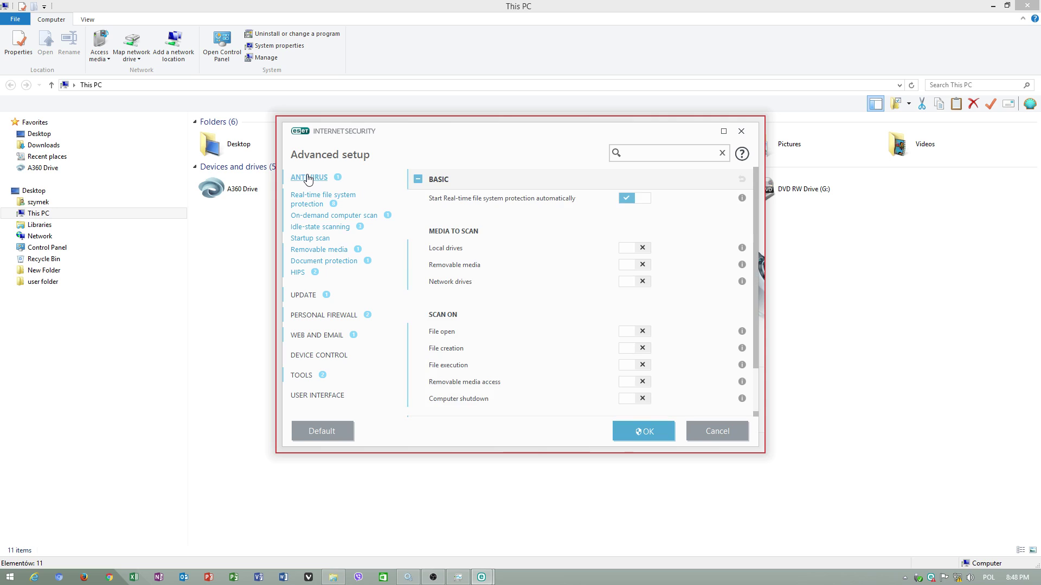
click(299, 273)
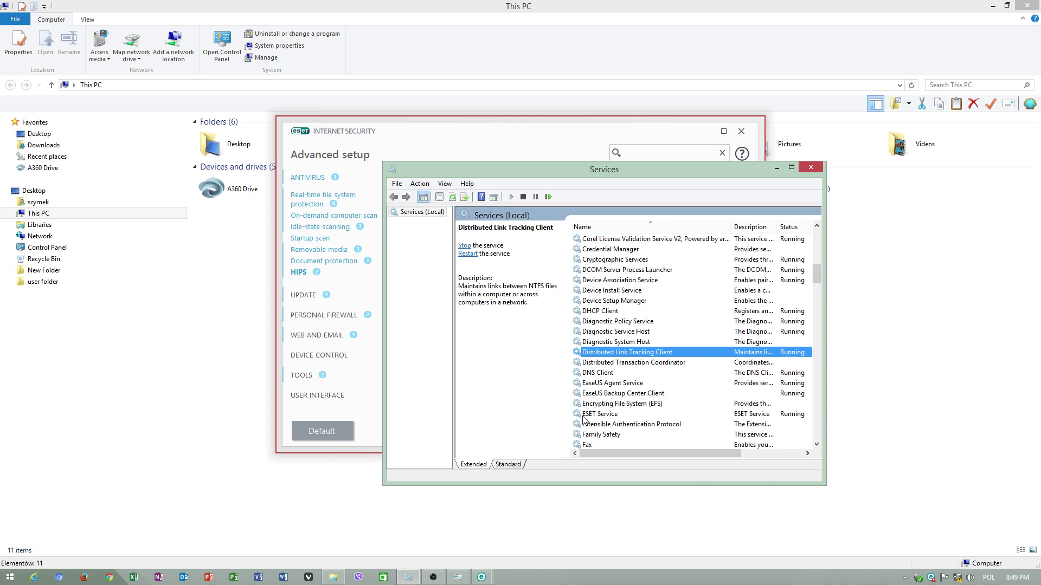
Set ESET Service's startup type to Manual in its Properties and confirm with OK
right_click(606, 414)
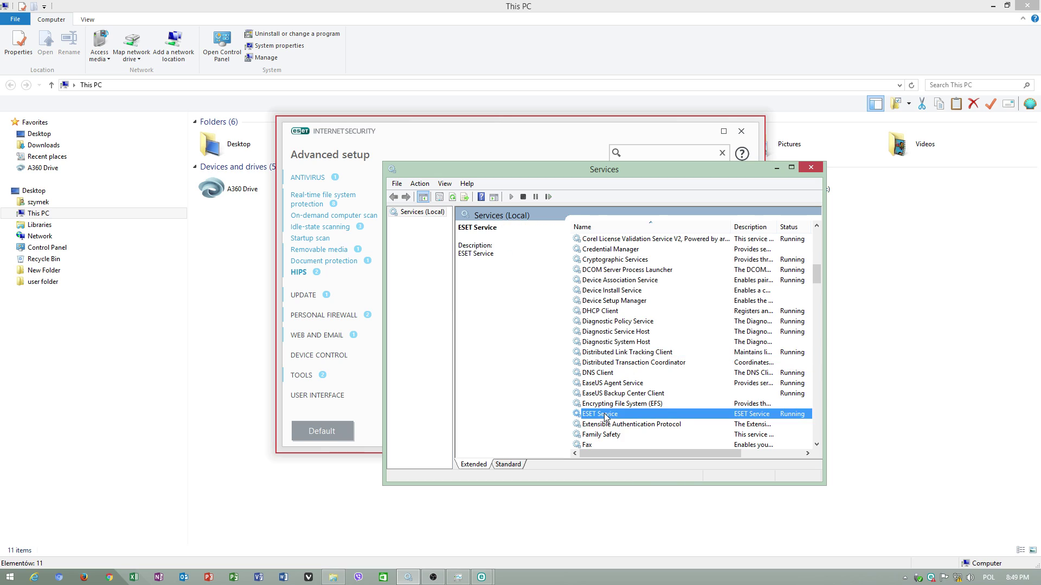
click(629, 518)
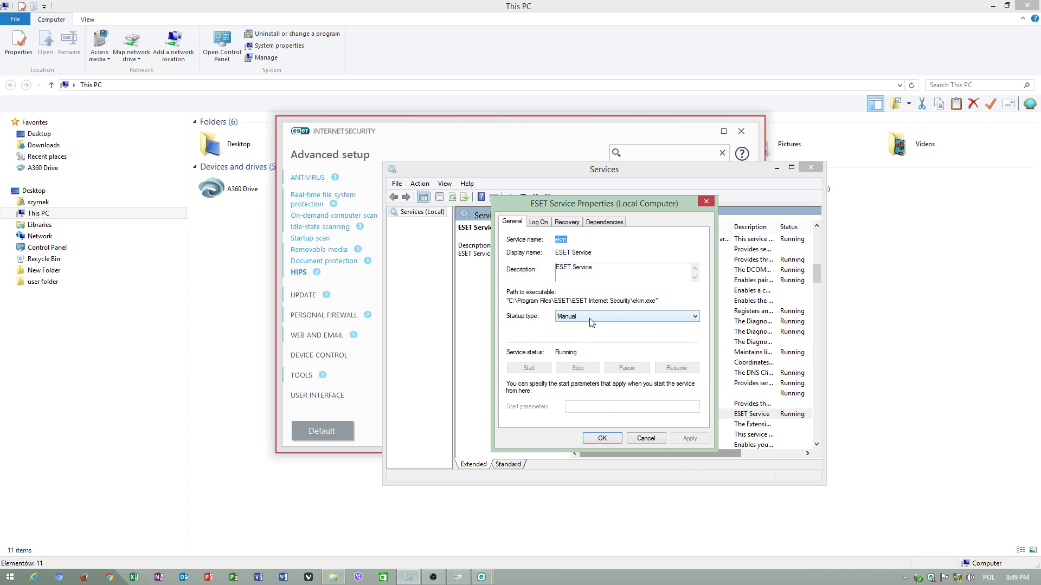
click(576, 320)
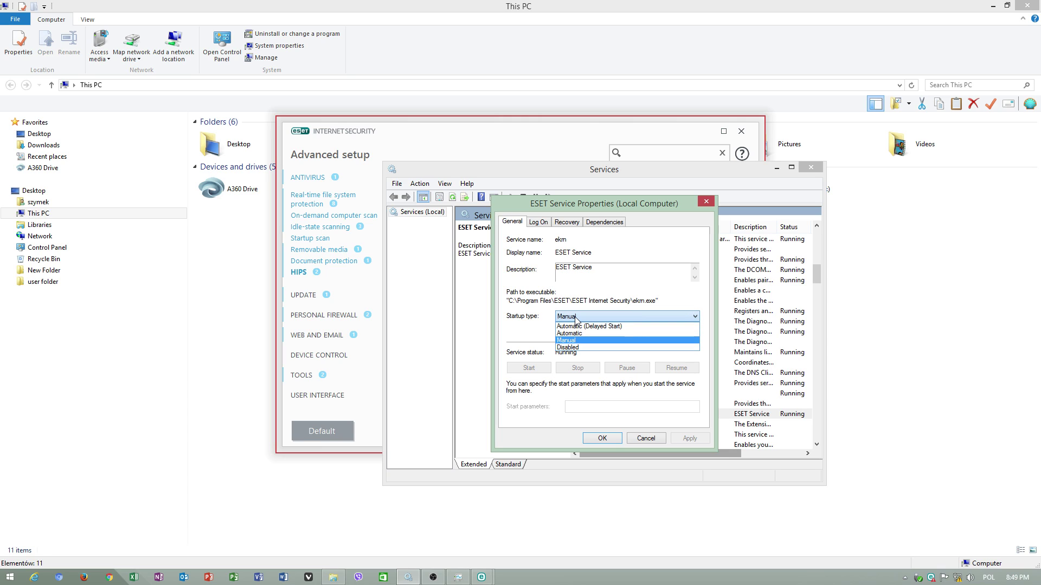
click(575, 320)
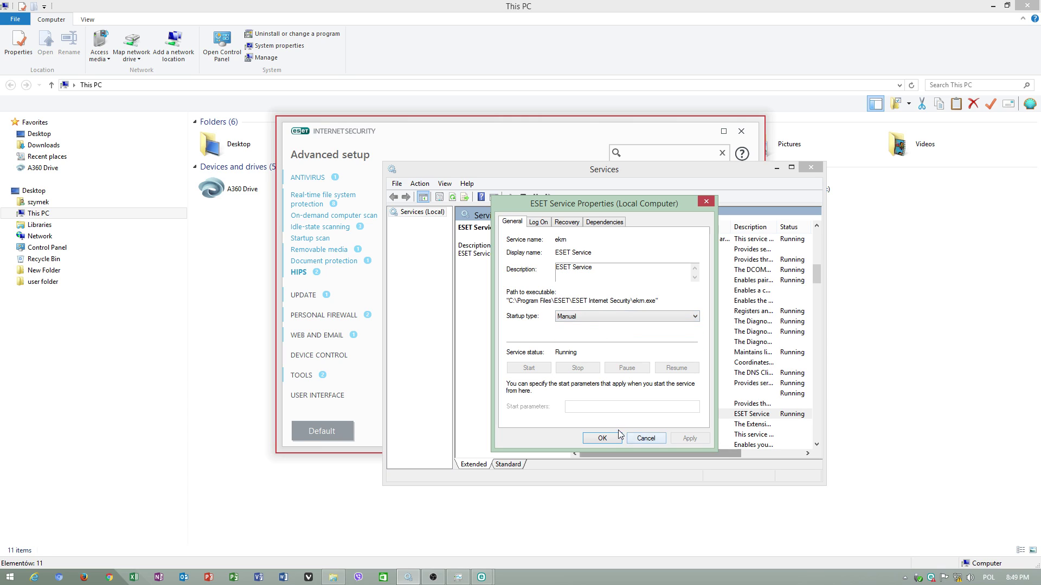
click(602, 437)
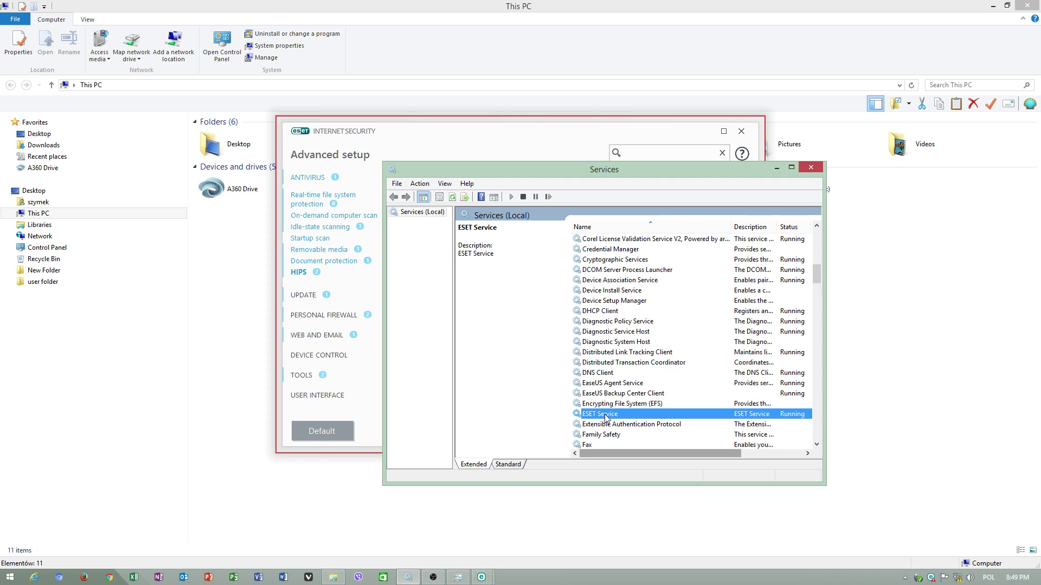
Reopen the ESET Service properties to verify the startup type is still Manual
right_click(648, 414)
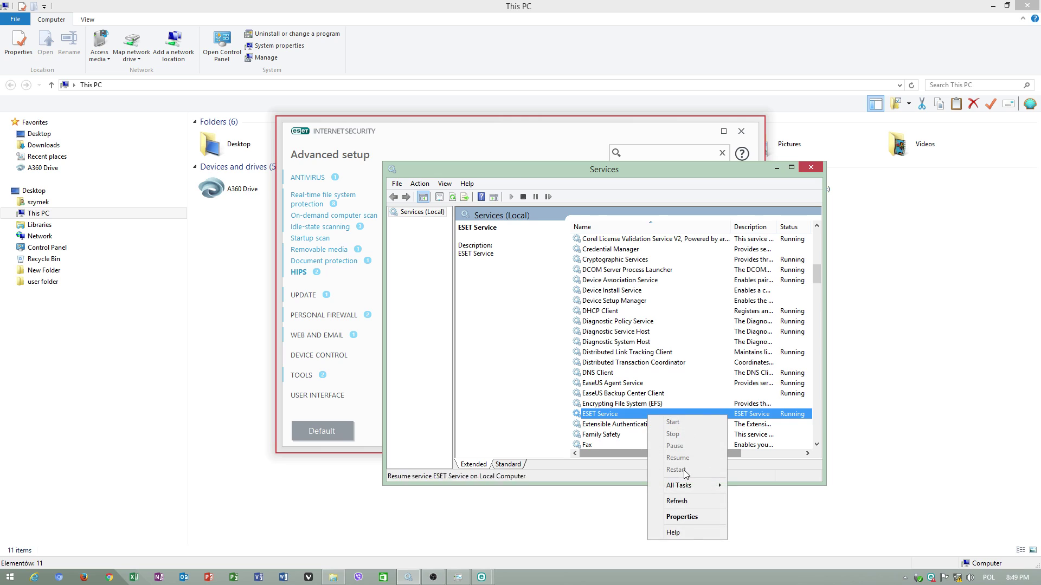
click(691, 522)
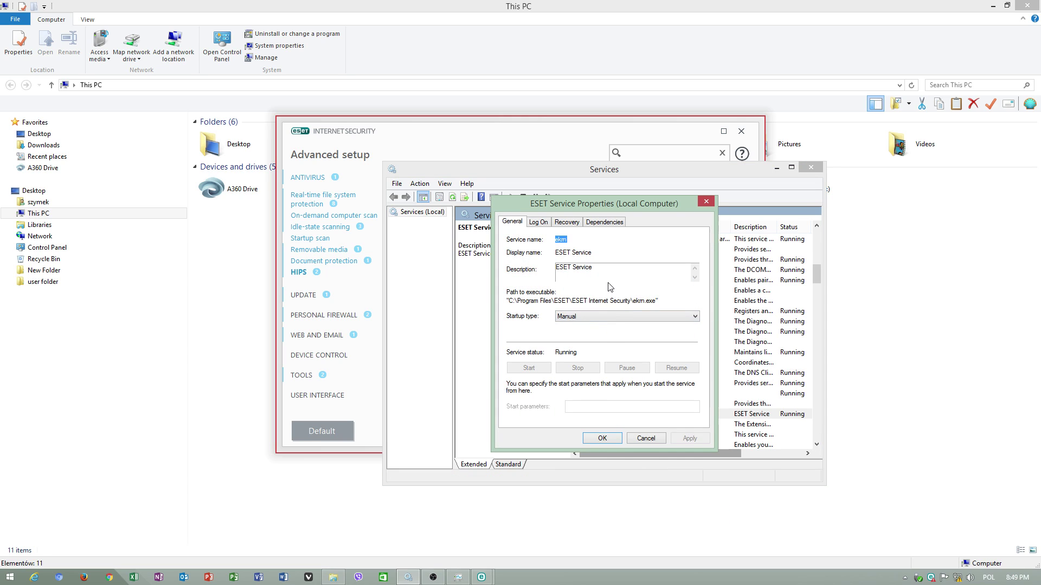
click(592, 323)
click(592, 323)
click(602, 317)
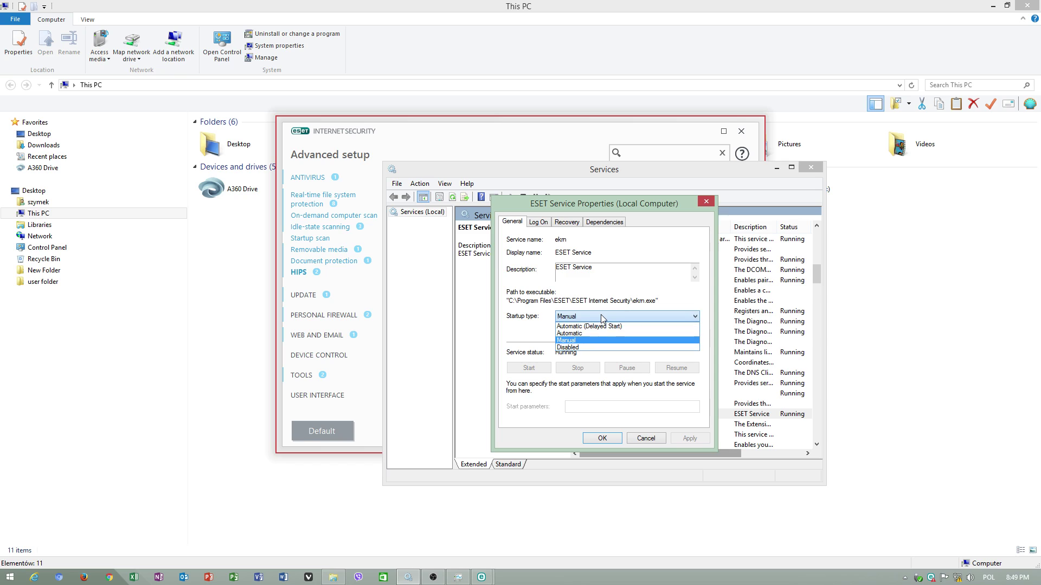
click(602, 317)
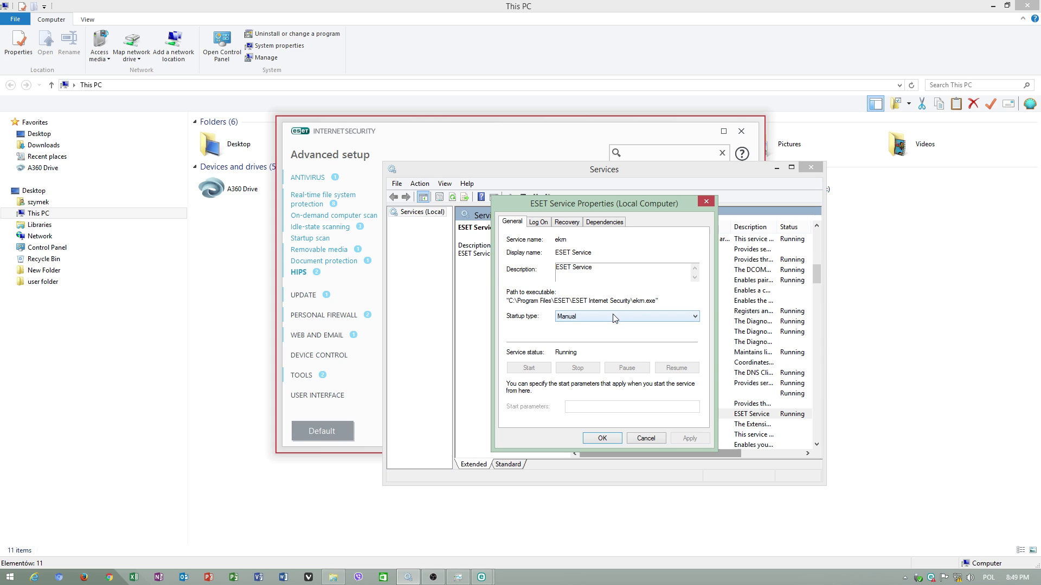
Close the ESET Service properties and Services window, then show On-demand computer scan settings
click(706, 201)
click(810, 167)
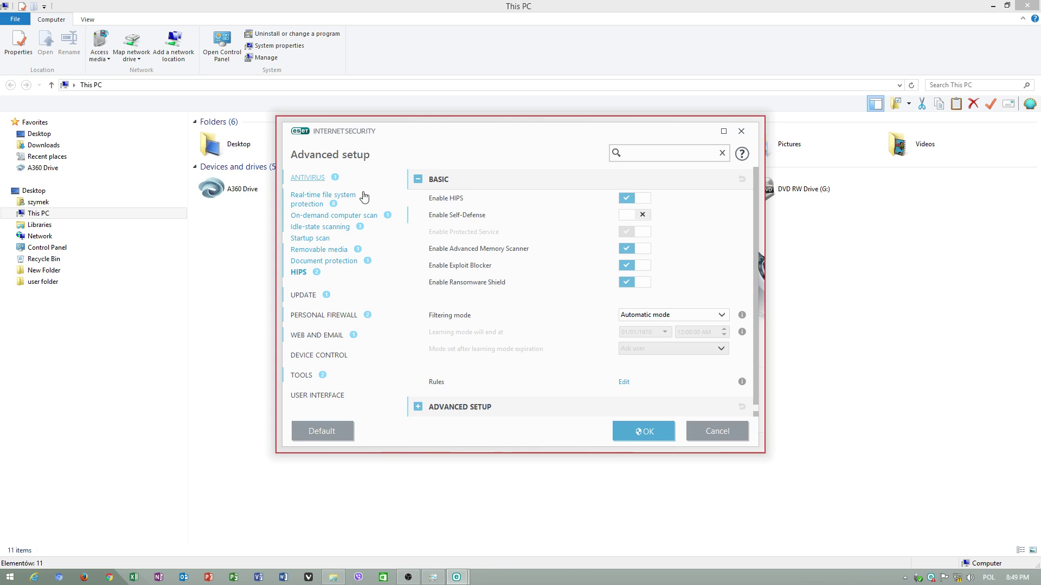
click(332, 199)
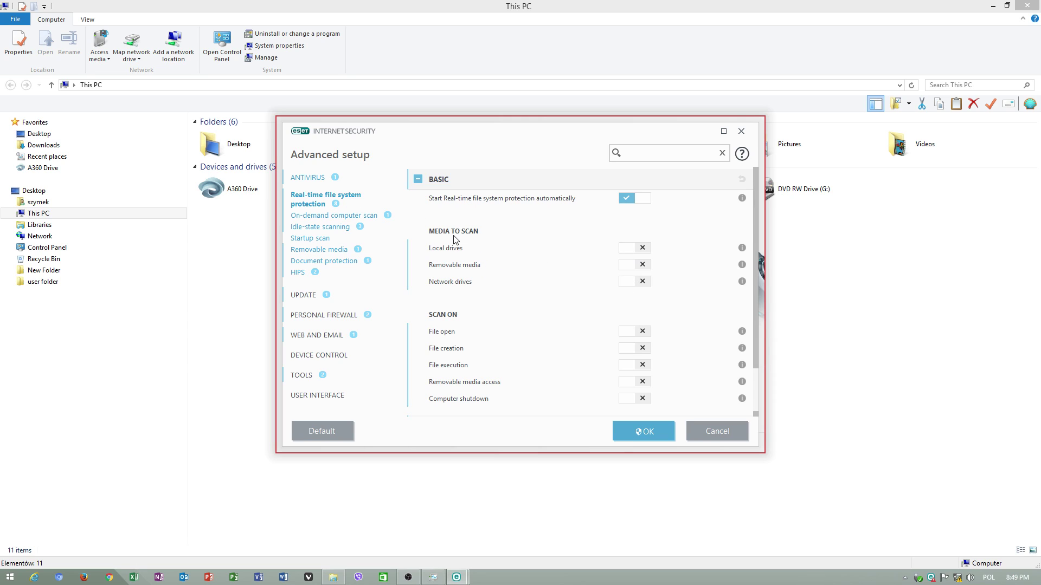
scroll(496, 364, down, 1)
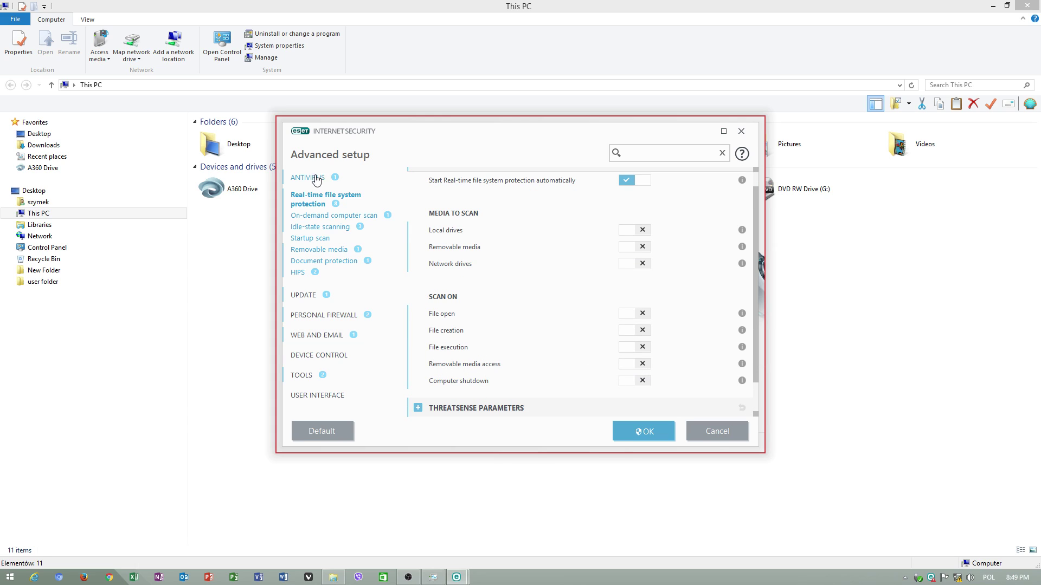
click(331, 215)
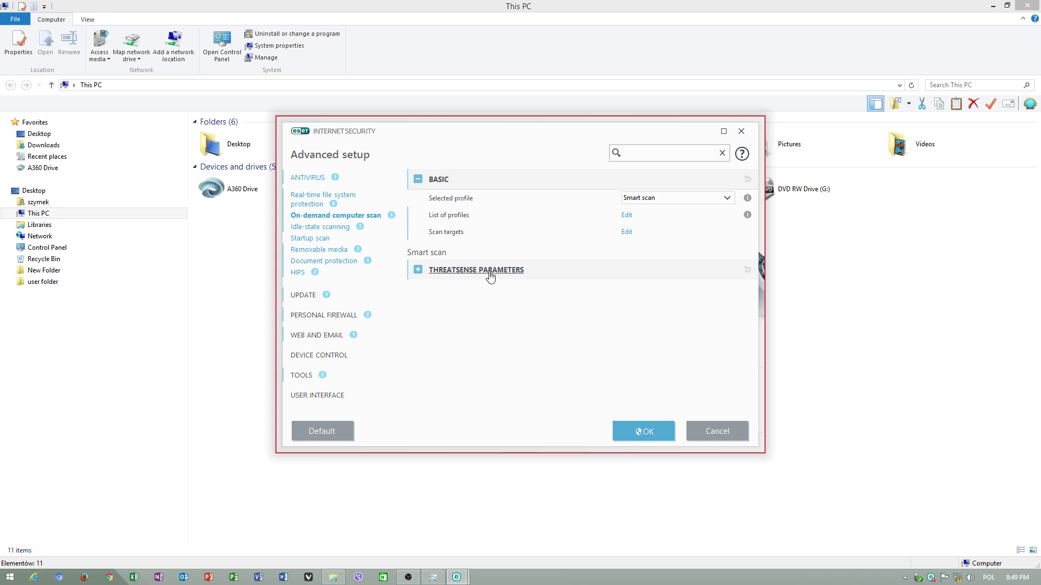
Enable Email files and Archives in the on-demand scan's ThreatSense parameters
click(489, 274)
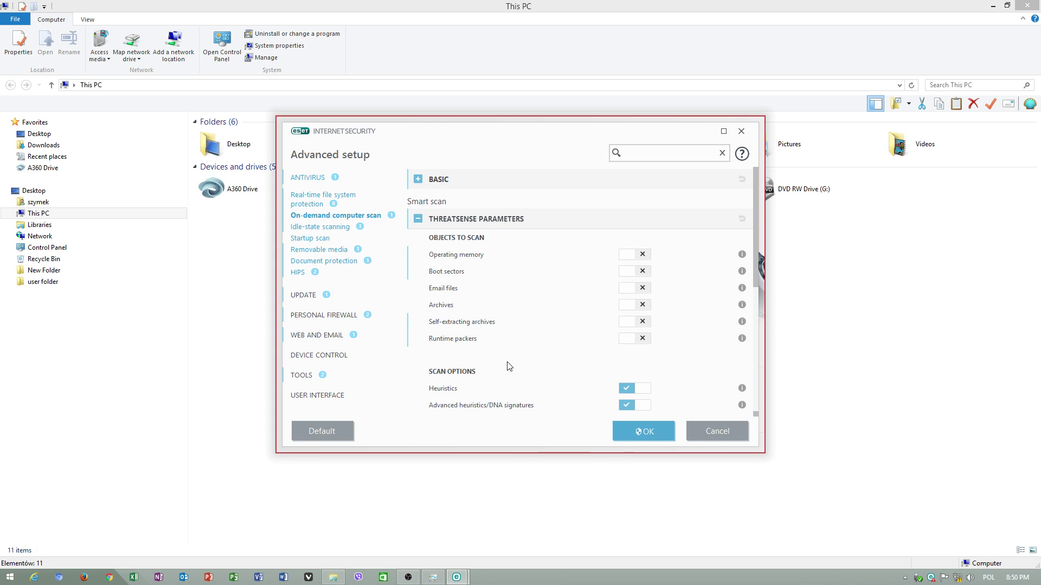
scroll(509, 367, down, 1)
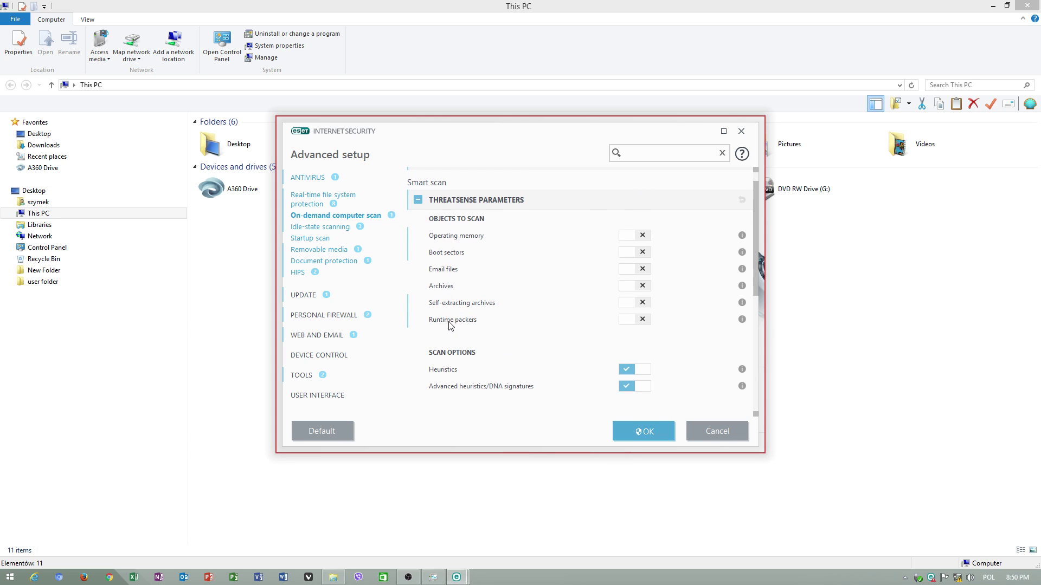
click(631, 274)
click(627, 289)
In Idle-state scanning ThreatSense parameters, switch off Archives, Self-extracting archives and Runtime packers
click(322, 227)
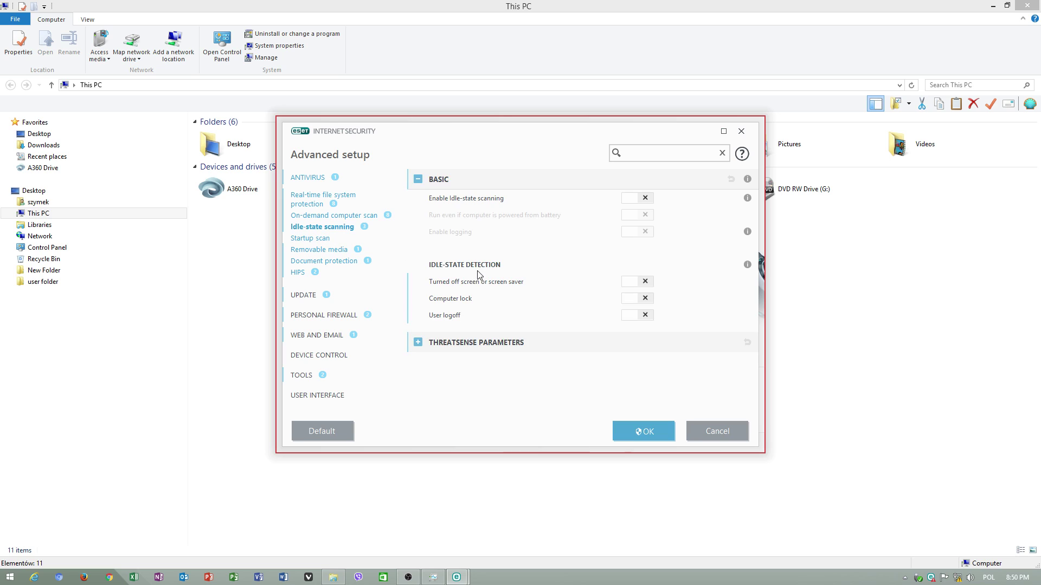
click(455, 342)
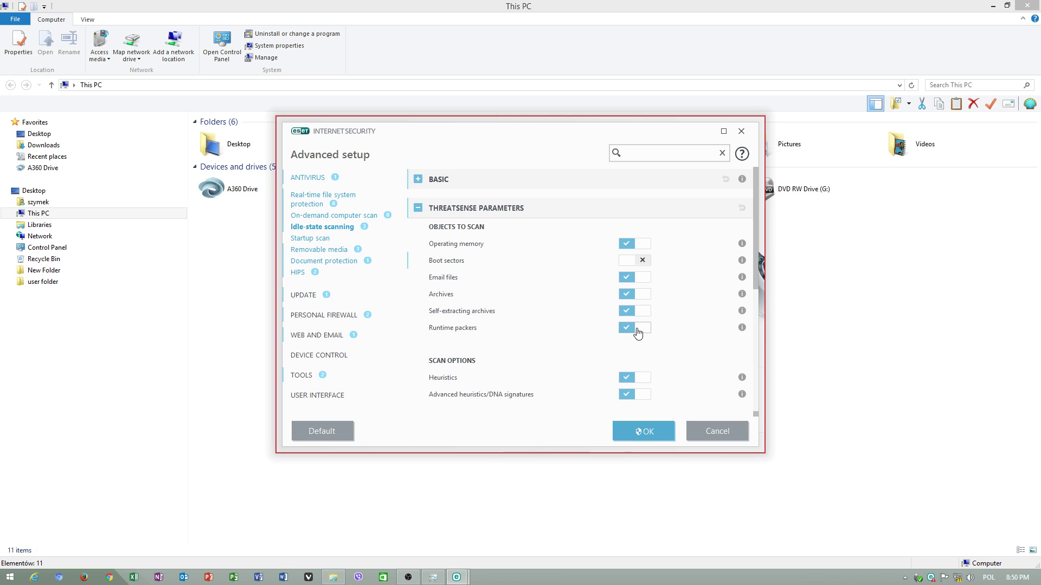
click(628, 295)
click(629, 314)
click(631, 328)
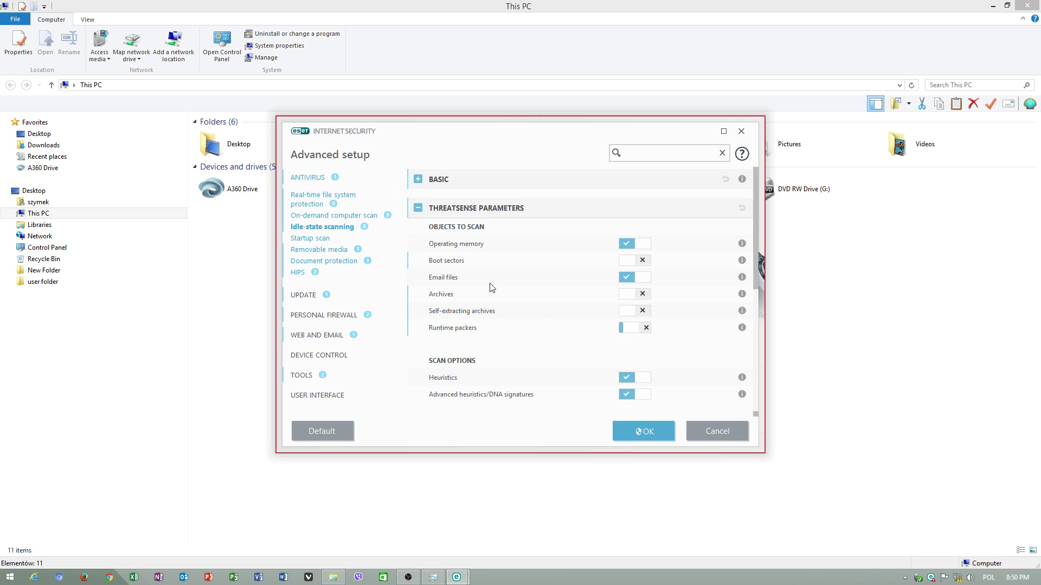
Move past the Idle-state and Startup scan pages to the Removable media settings
click(318, 229)
click(322, 240)
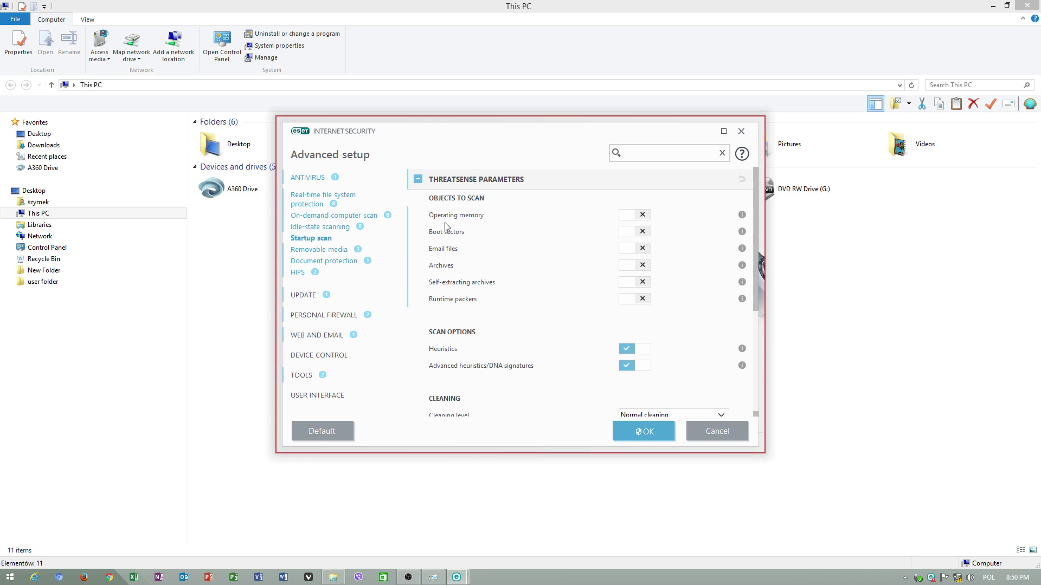
scroll(457, 365, down, 1)
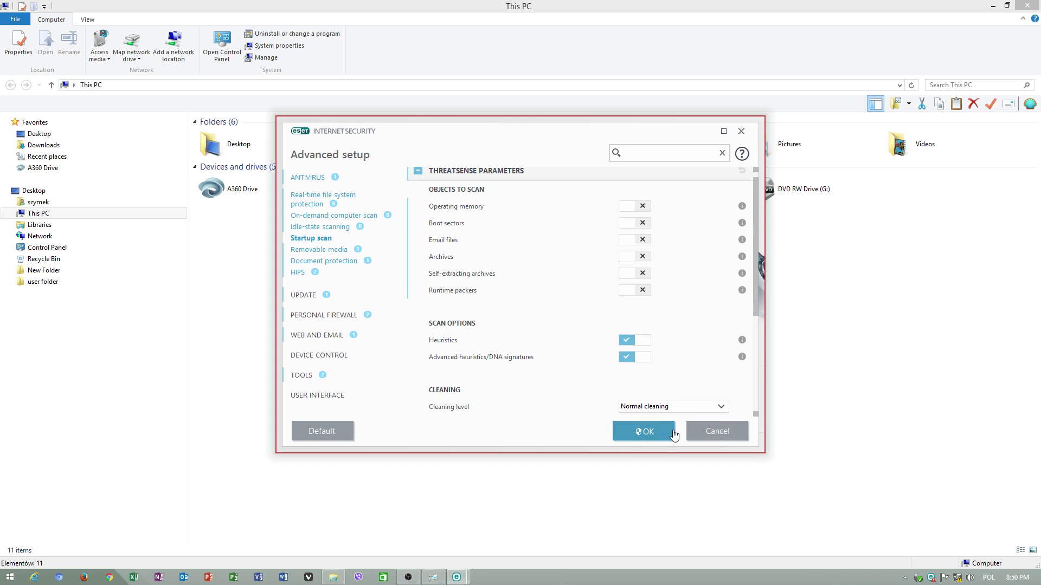
click(313, 250)
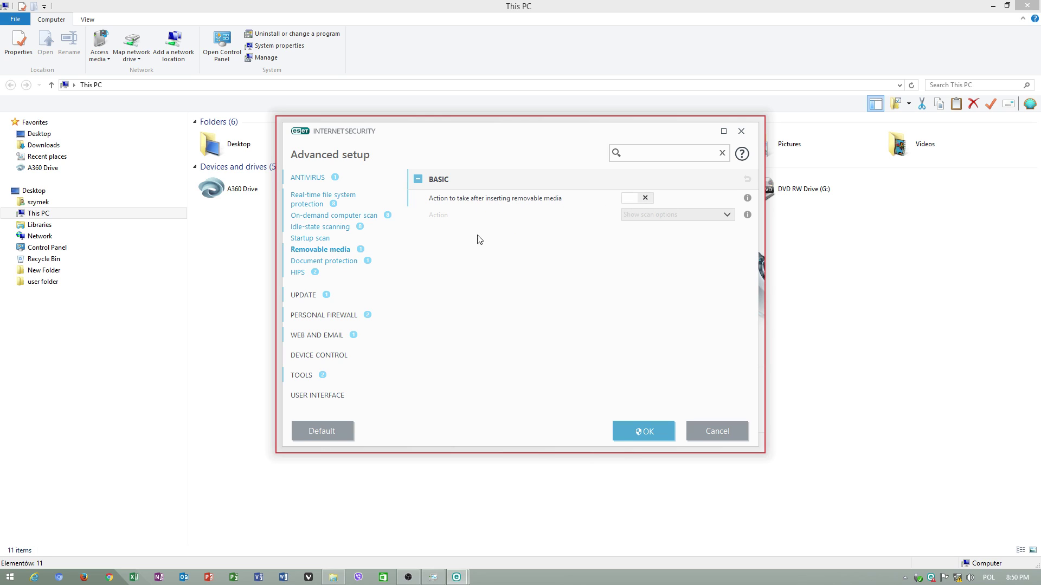
Expand and scroll through Document protection's ThreatSense parameters, then show the HIPS settings
click(348, 263)
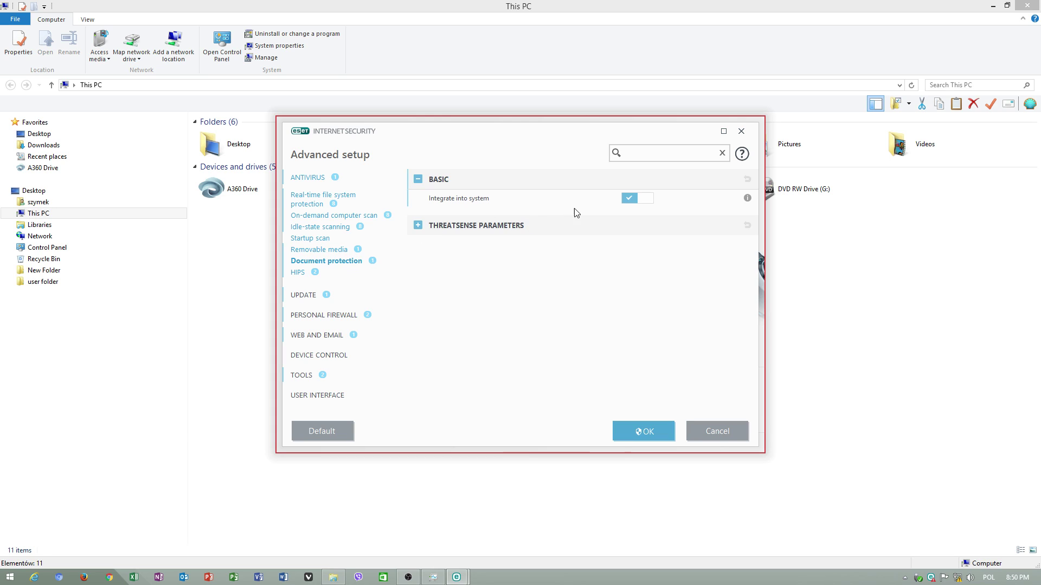
click(482, 222)
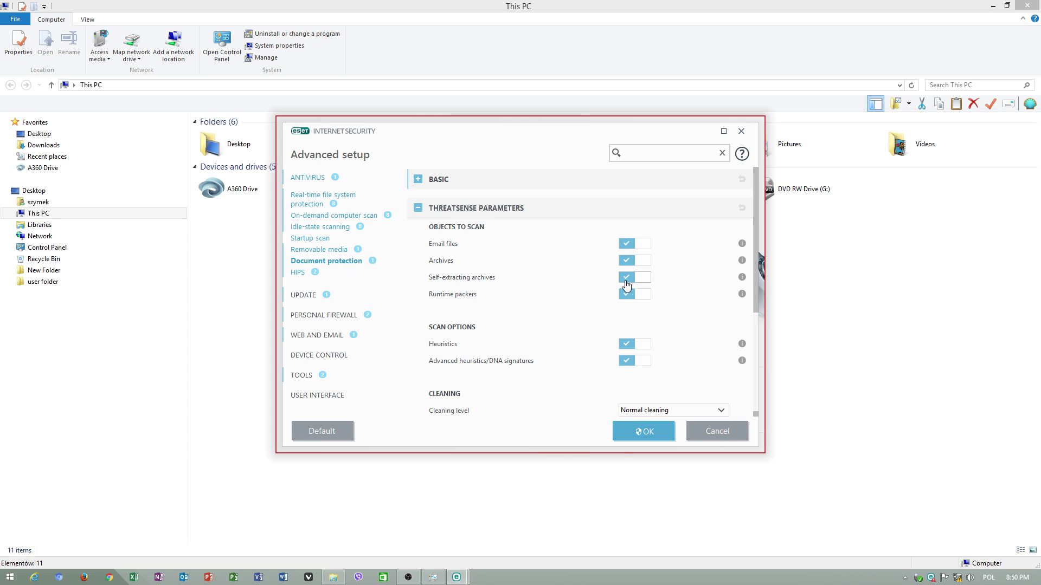
scroll(529, 349, down, 3)
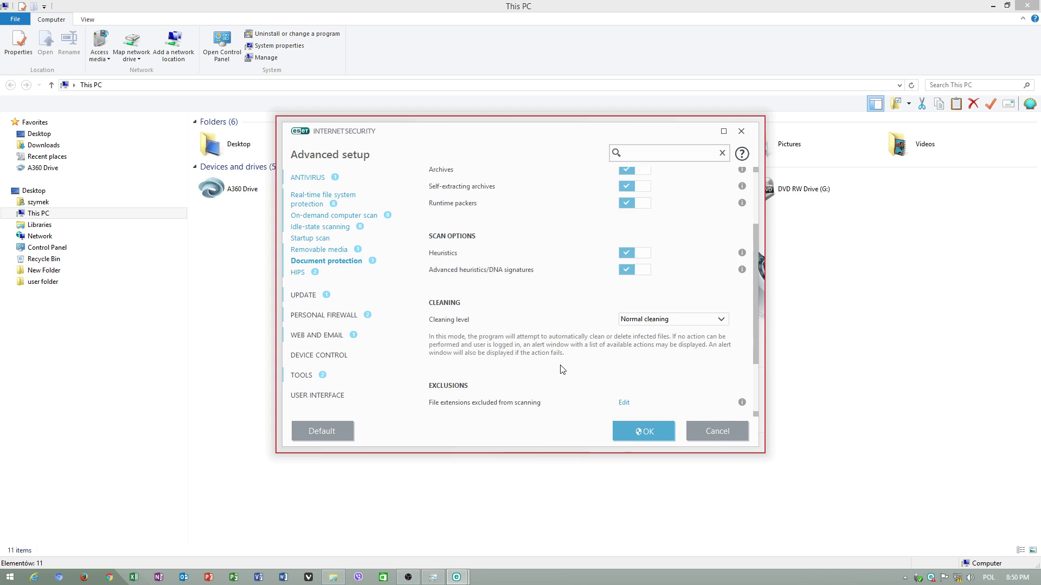
scroll(562, 367, up, 3)
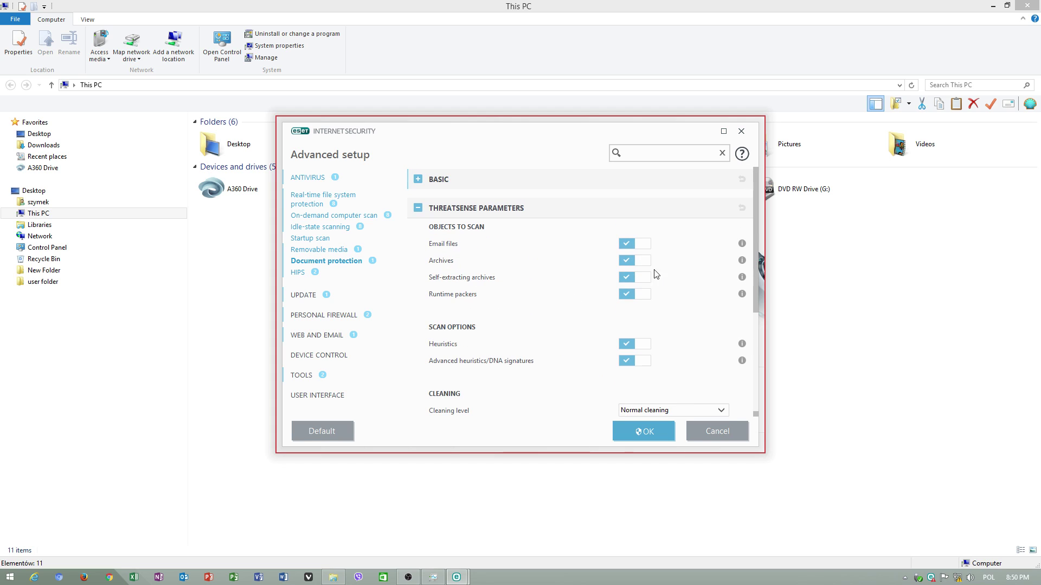
scroll(601, 288, down, 3)
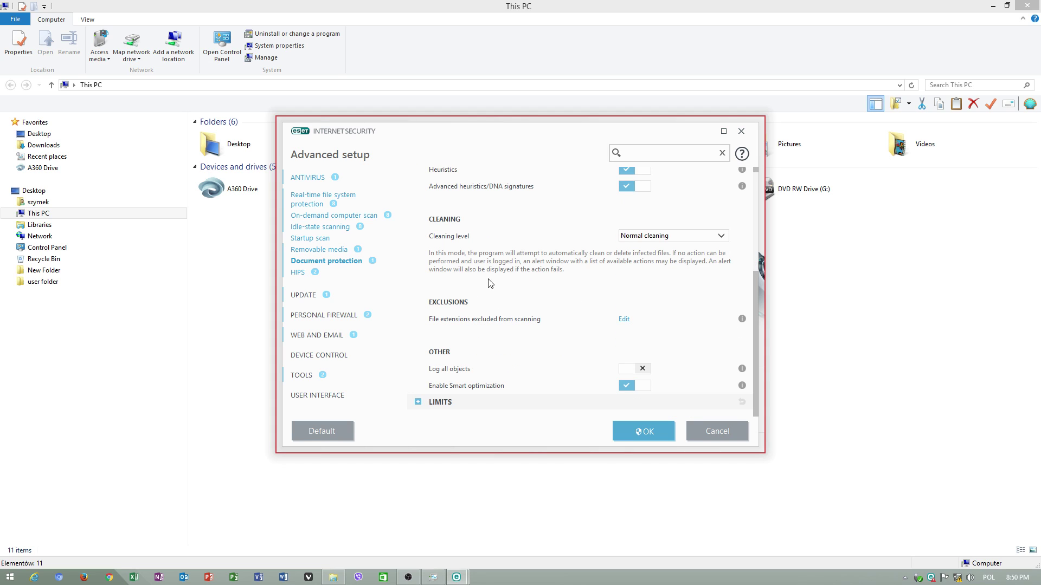
click(297, 273)
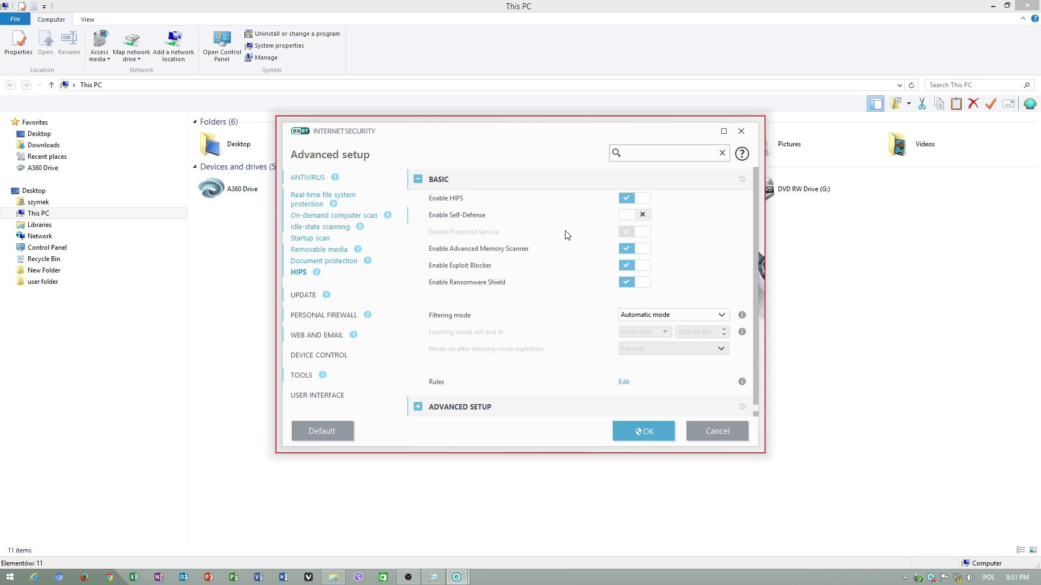
Review the Update mode options with application updates left off, then show the Personal firewall settings
click(308, 296)
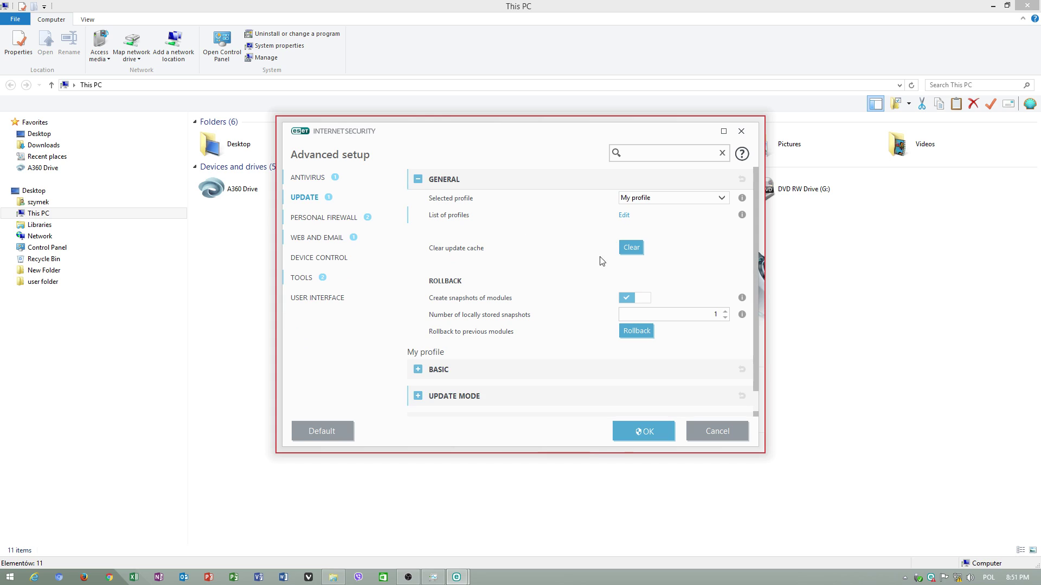
click(445, 400)
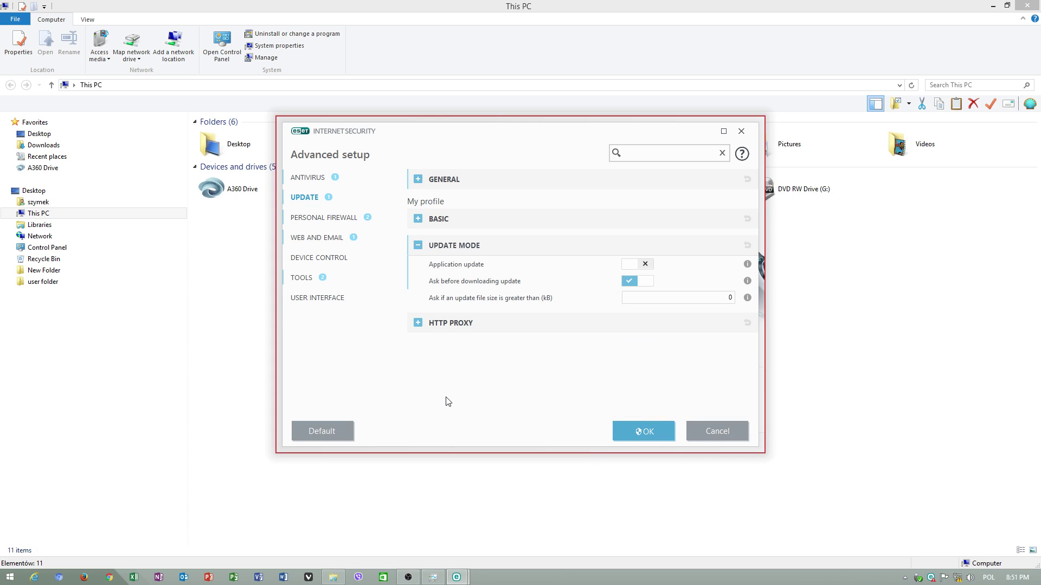
click(632, 265)
click(631, 265)
click(321, 219)
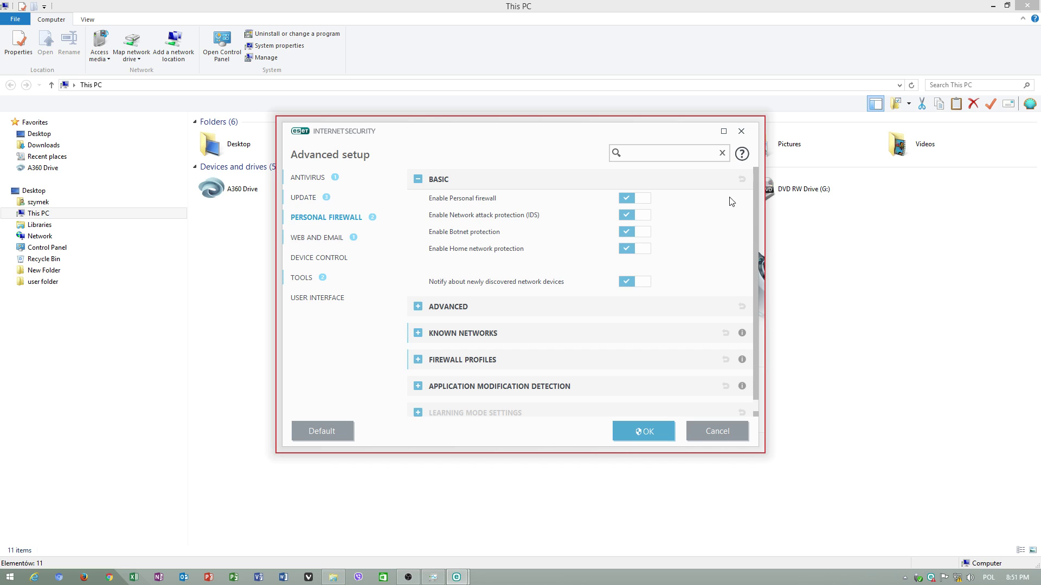
Turn on 'Integrate into system' for Parental control and enable it for one Windows user account
click(330, 244)
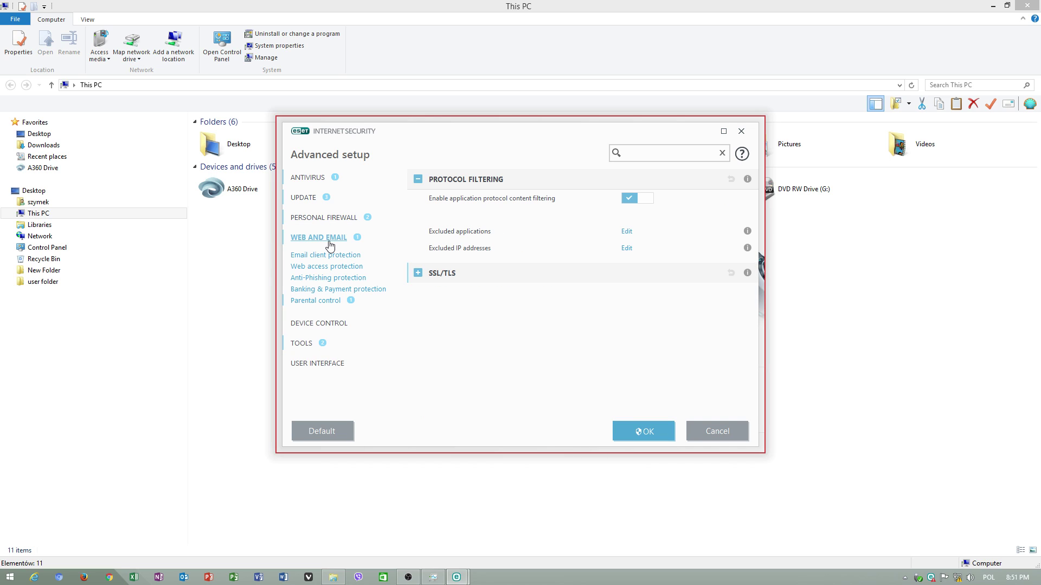
click(325, 302)
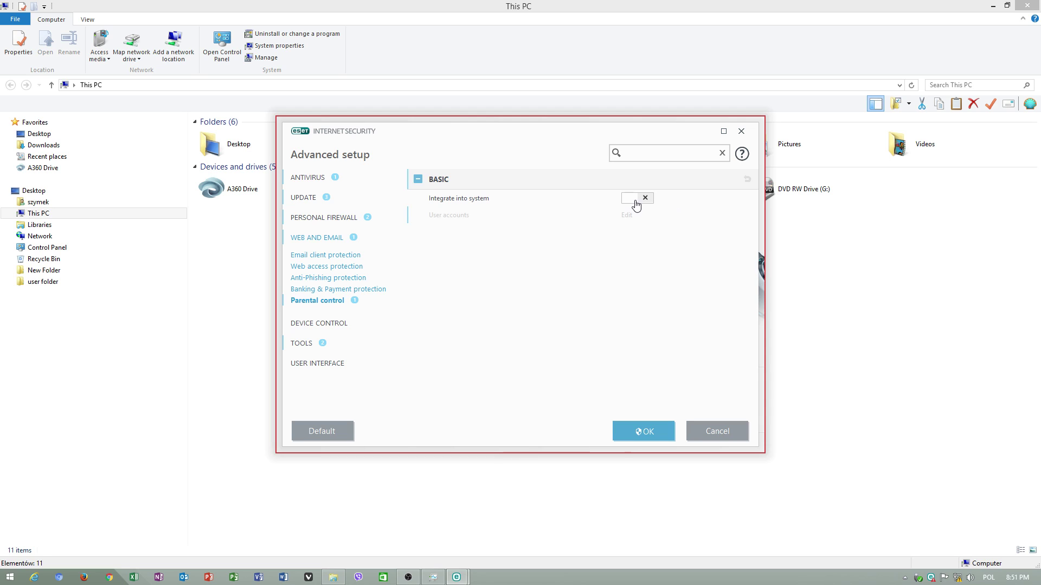
click(633, 201)
click(626, 217)
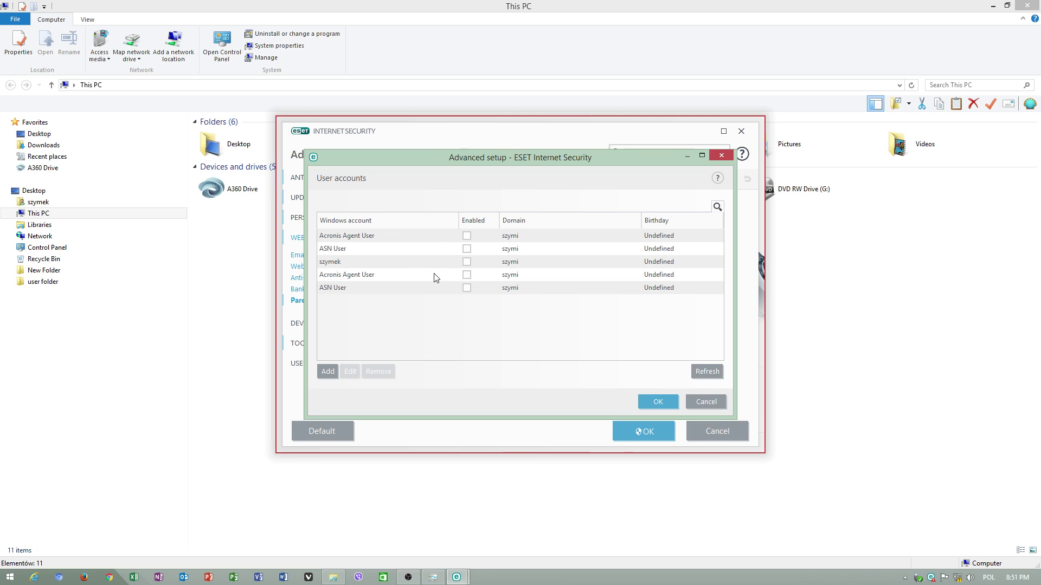
double_click(458, 262)
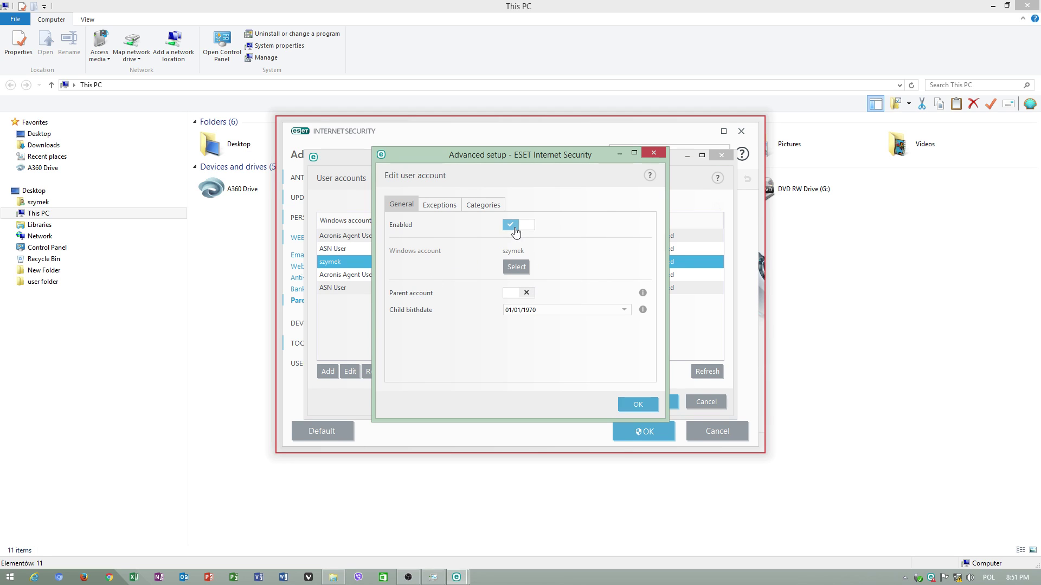
click(639, 404)
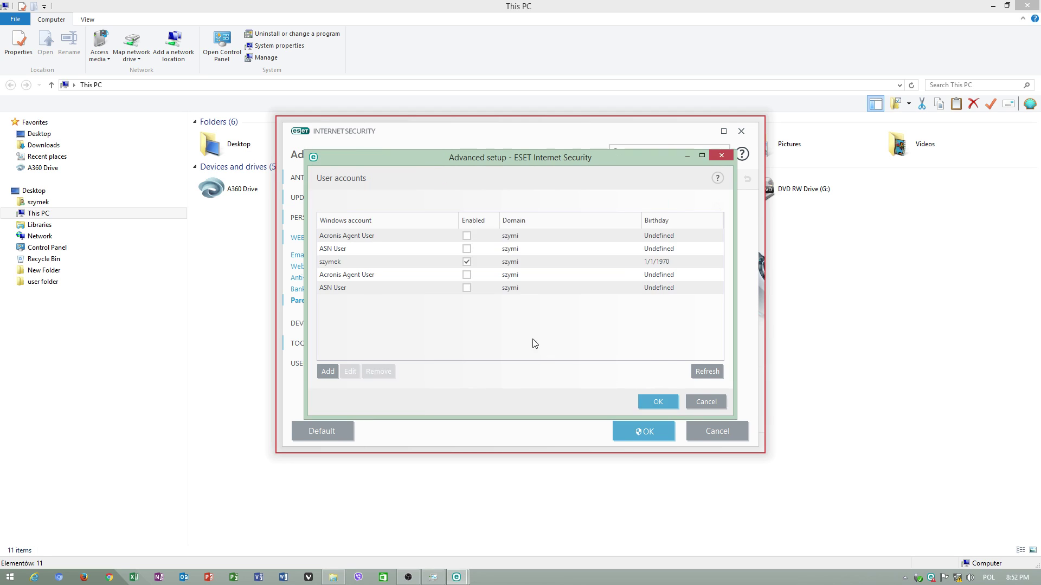
Keep the account changes, then look over Device control, Tools and Gamer mode, ending on User interface
click(658, 403)
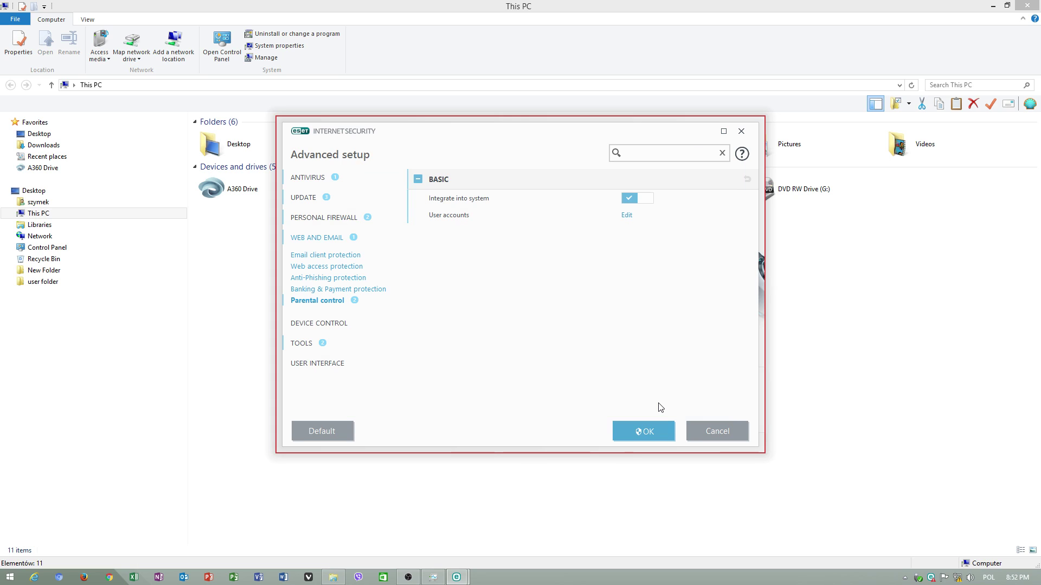
click(325, 325)
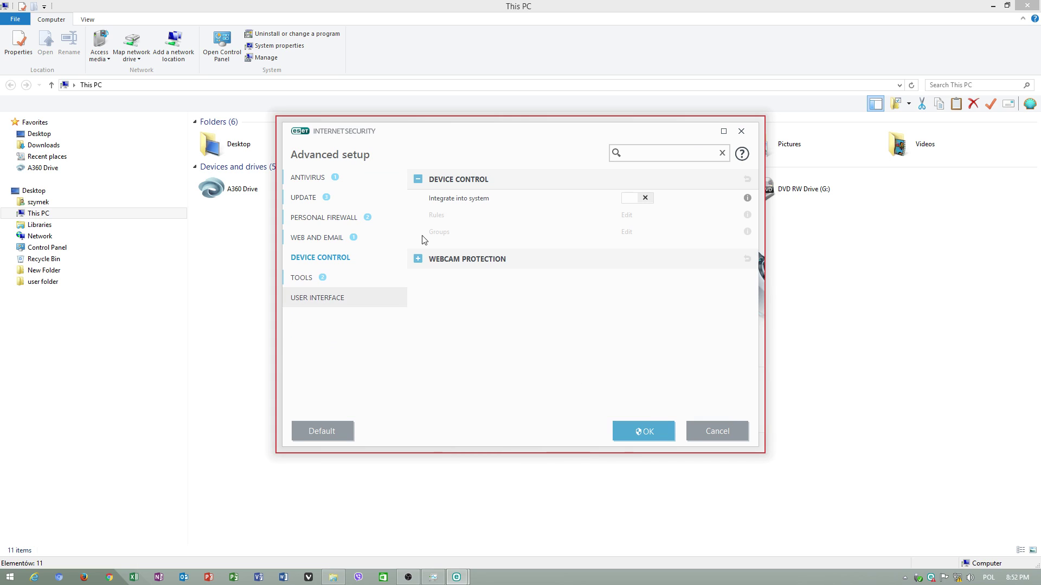
click(641, 201)
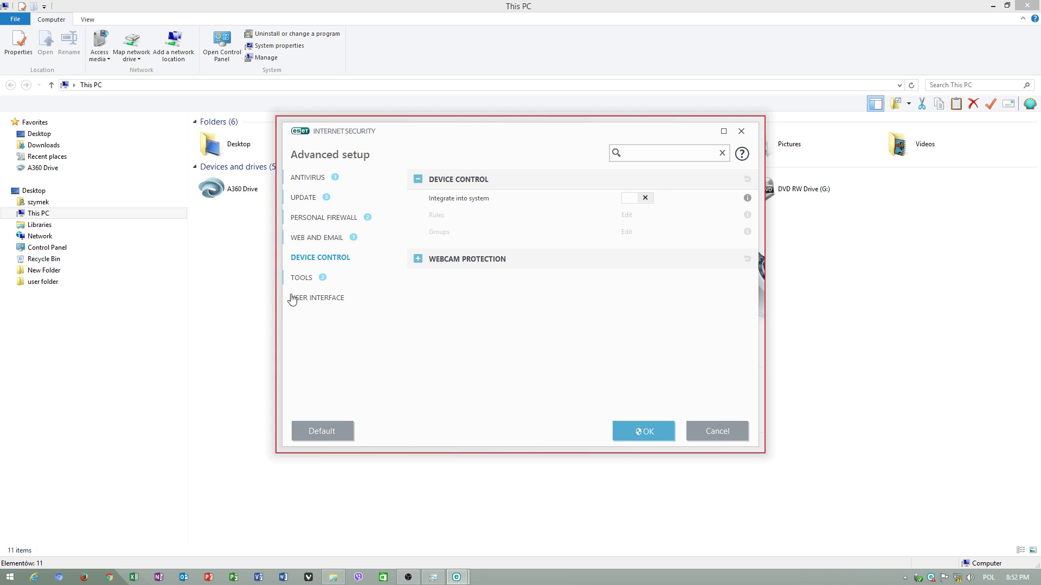
click(320, 275)
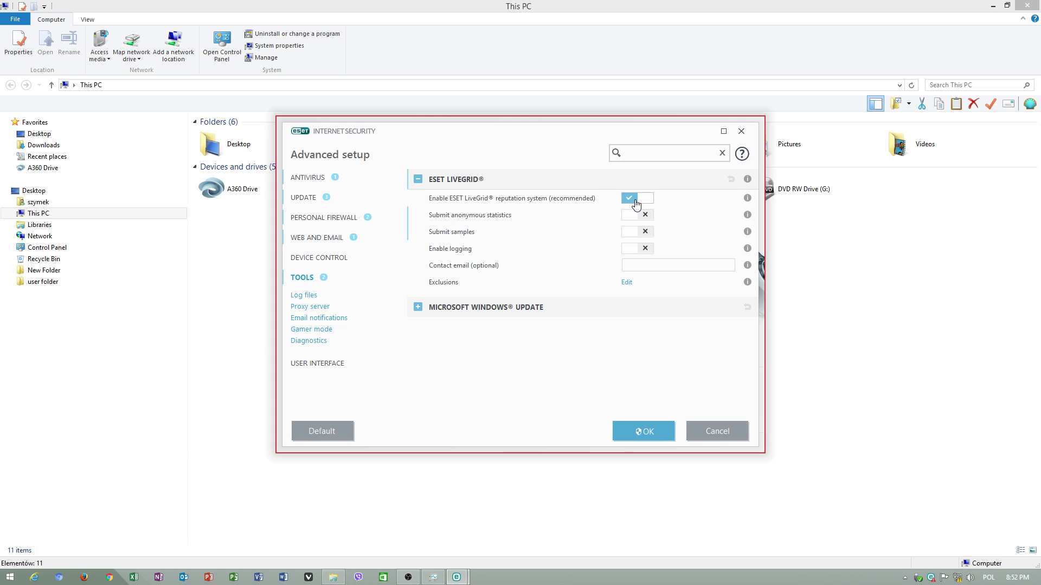
click(314, 330)
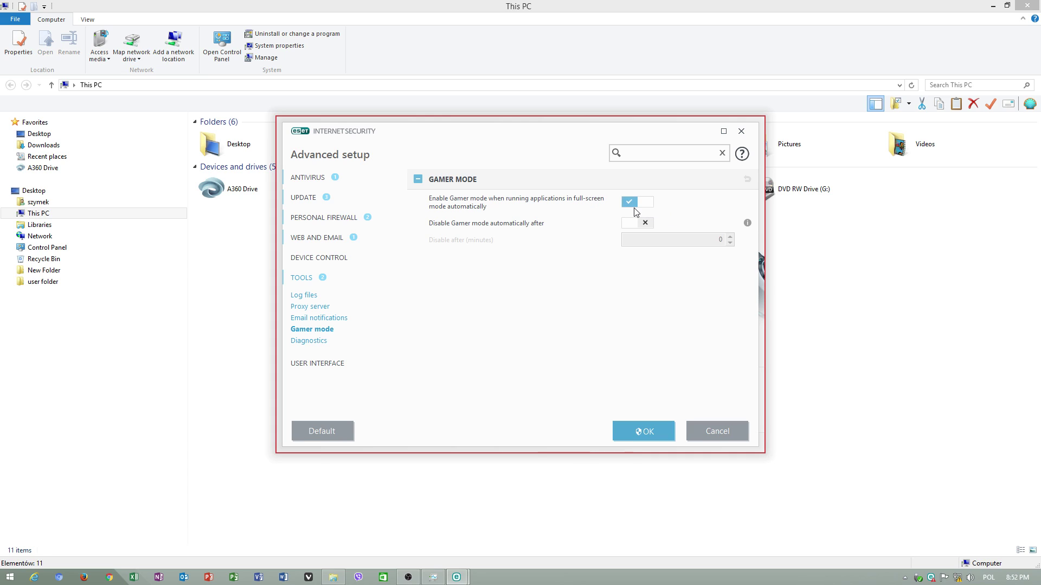
click(305, 362)
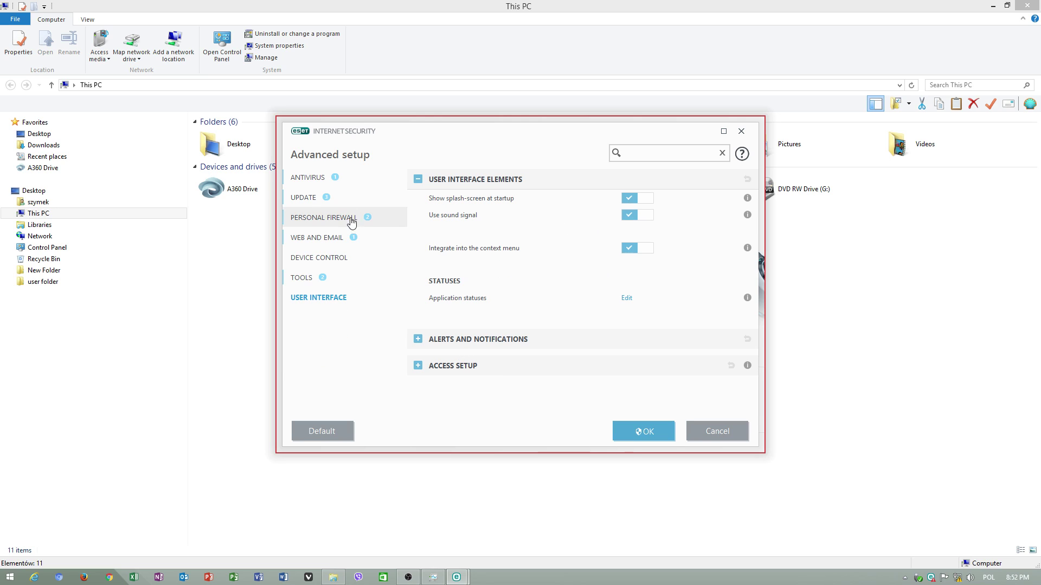
Switch off 'Show splash-screen at startup' and confirm Advanced setup with OK
click(645, 200)
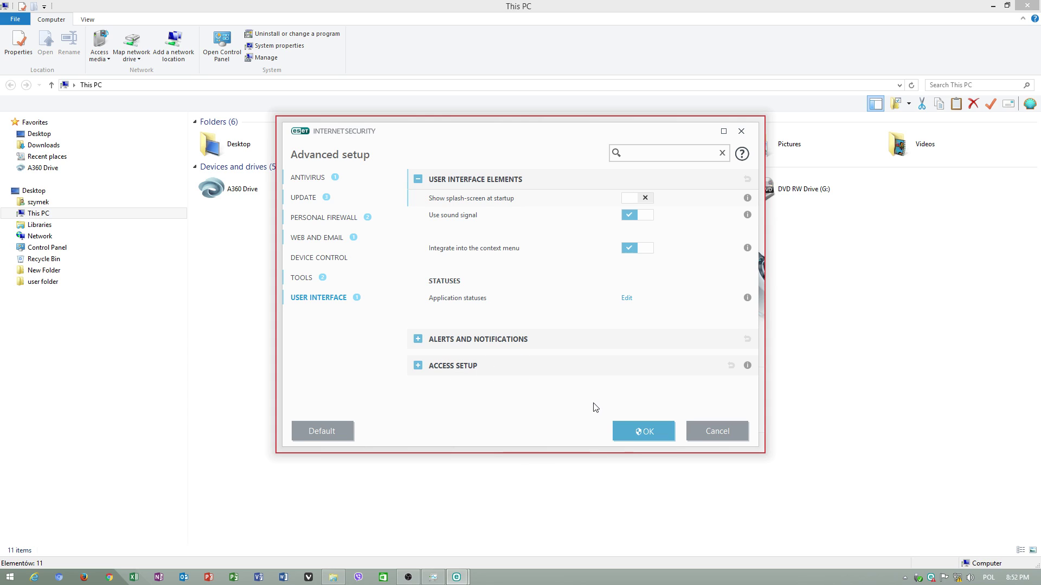
click(640, 434)
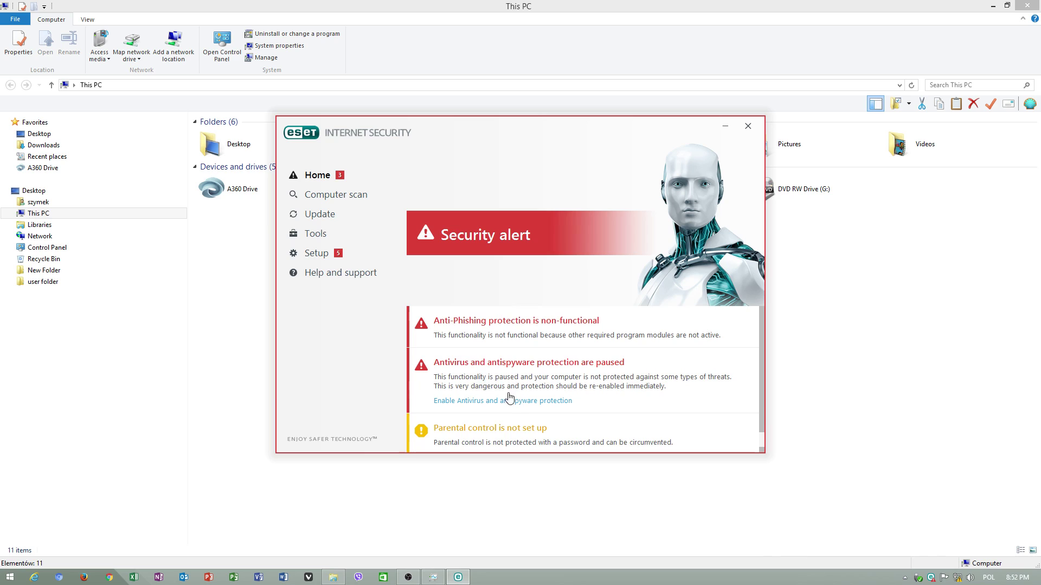
Re-enable antivirus and antispyware protection, then set a password to protect the settings
click(499, 402)
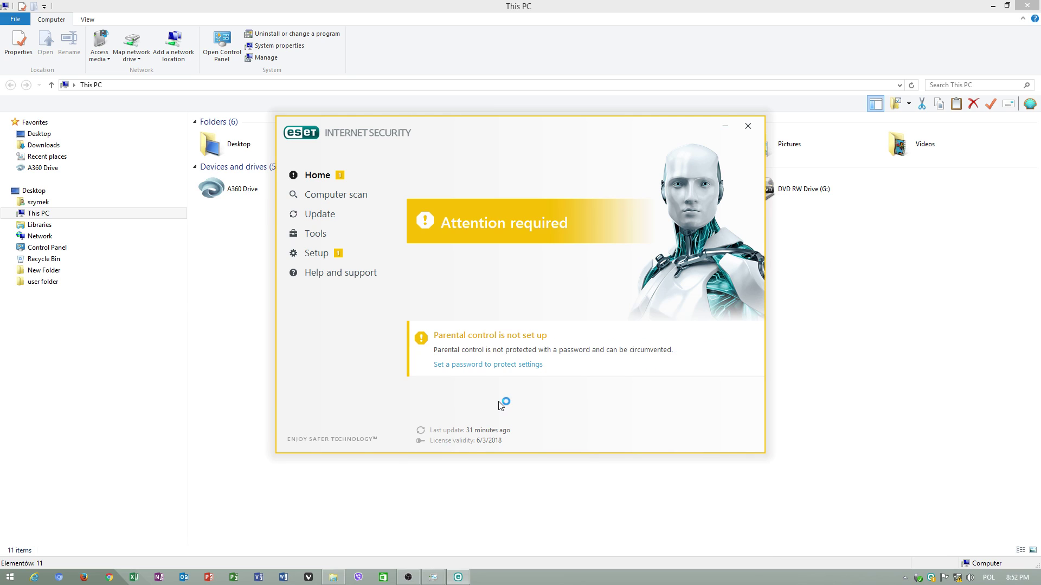
click(509, 366)
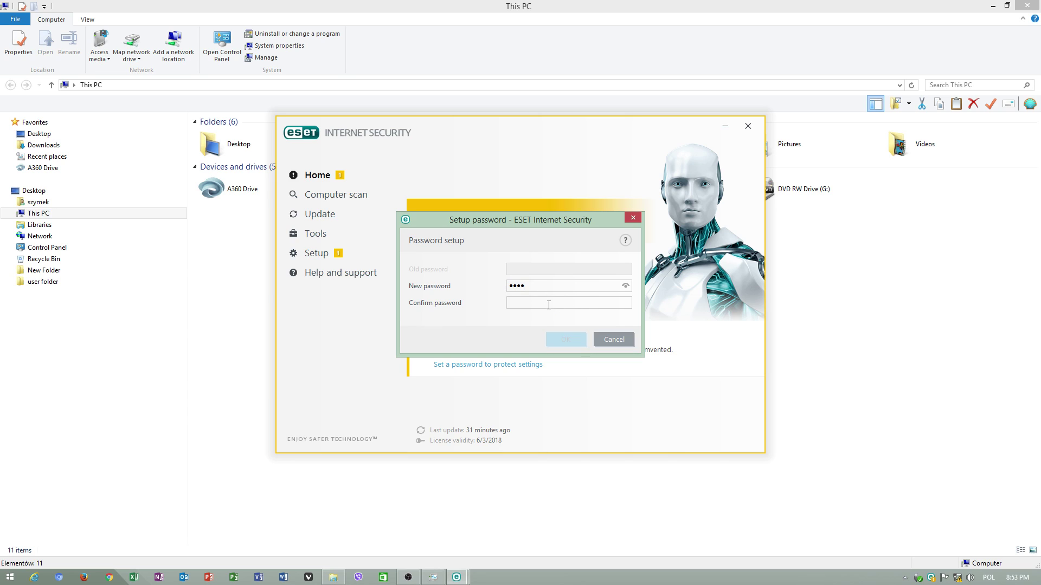
text(*)
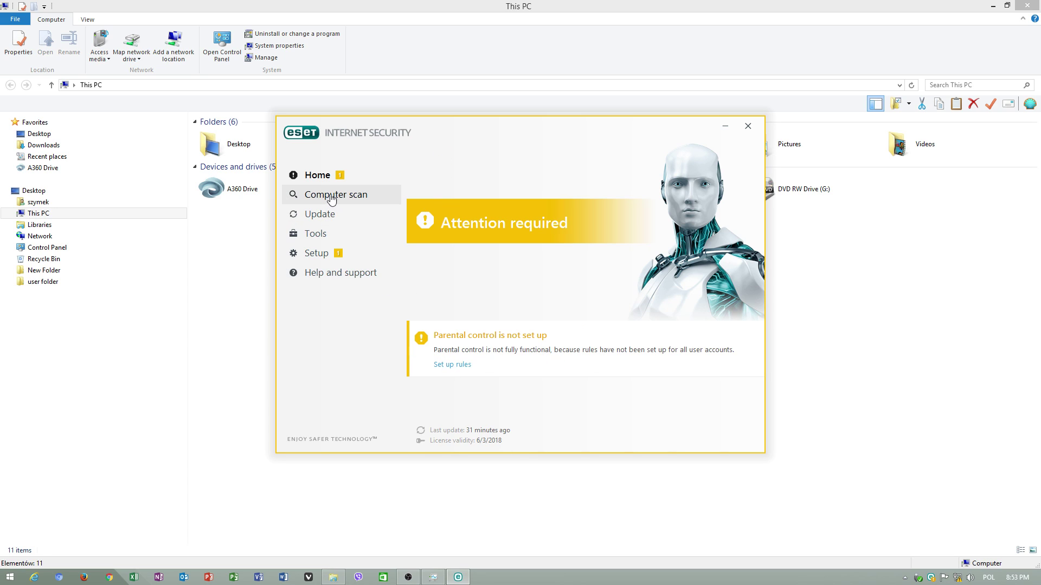
Open Security tools and cancel the Disable Parental control prompt without changes
click(314, 233)
click(317, 252)
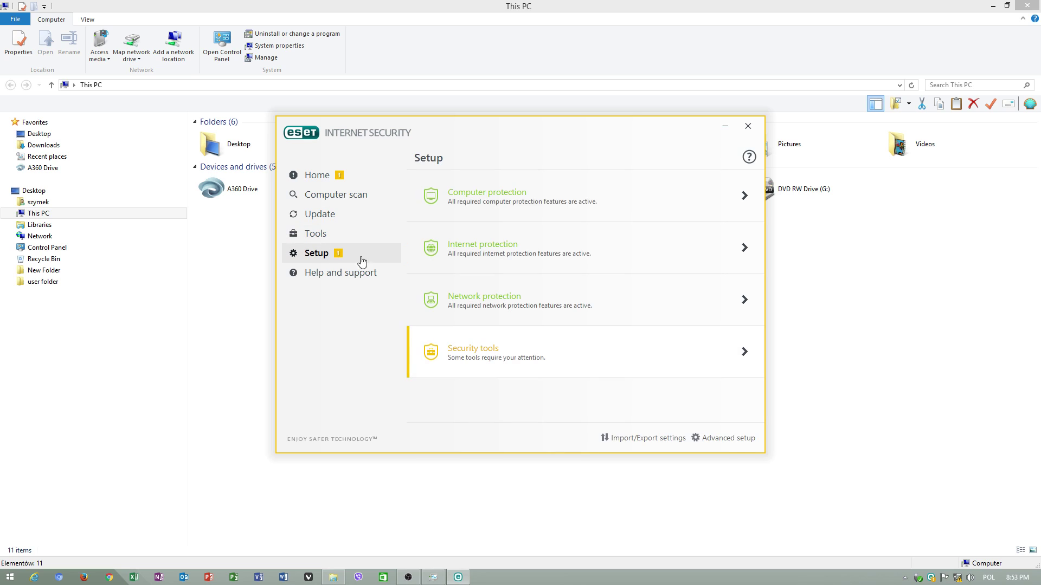
click(482, 354)
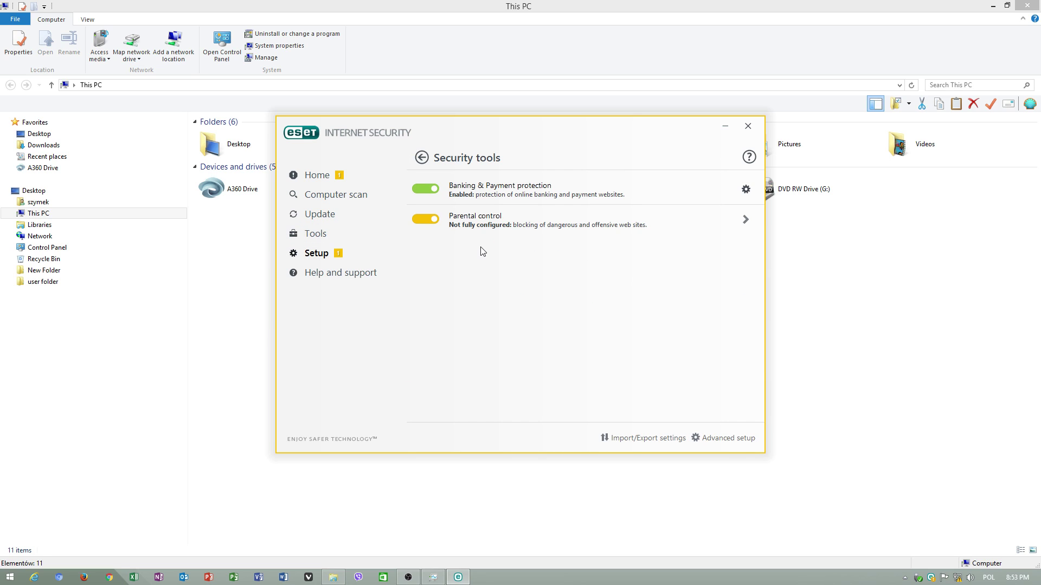
click(434, 221)
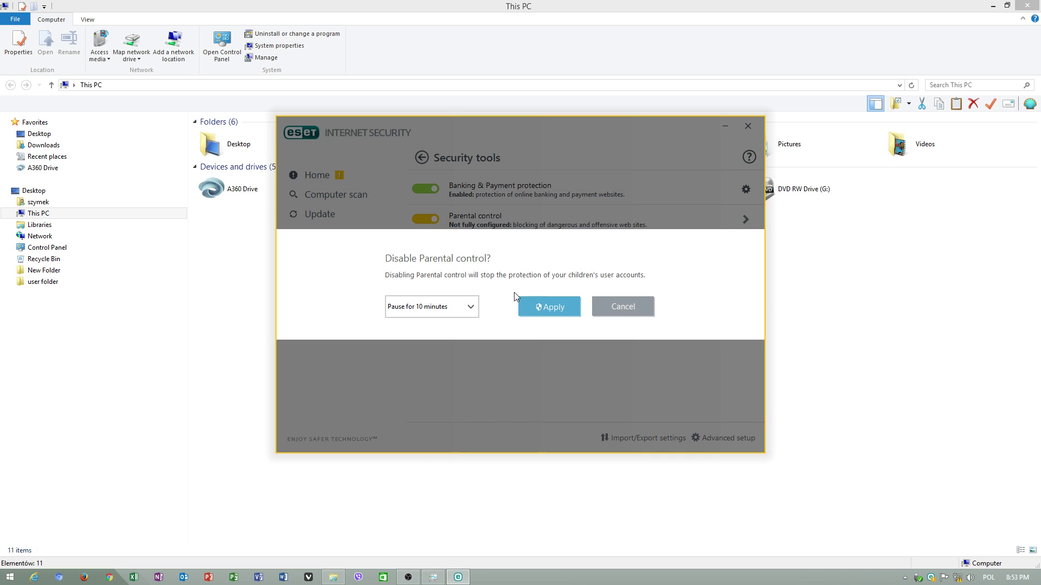
click(442, 308)
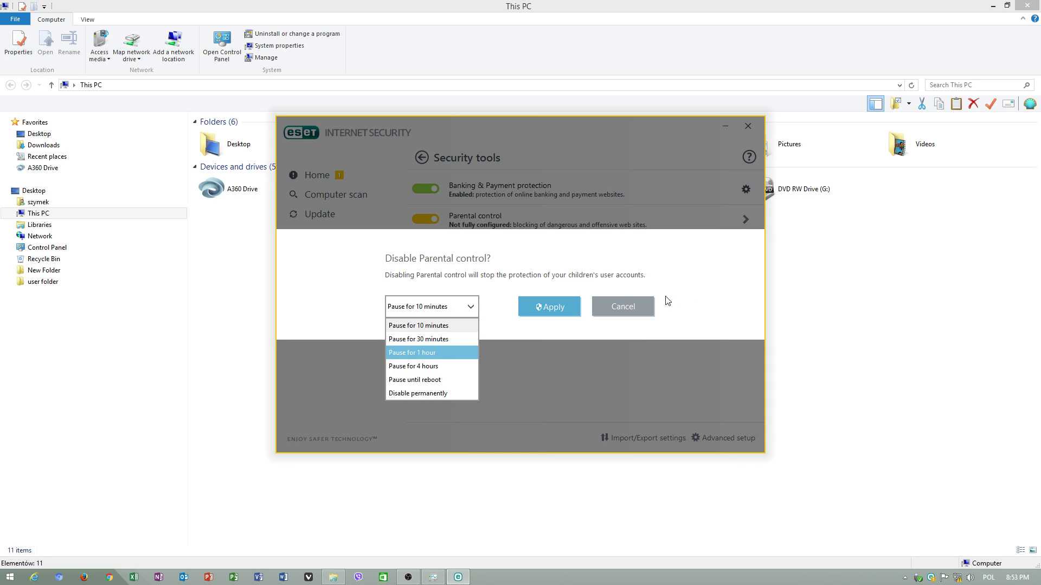
click(632, 310)
Show the Parental Control accounts page, briefly opening and closing the Start menu
click(746, 219)
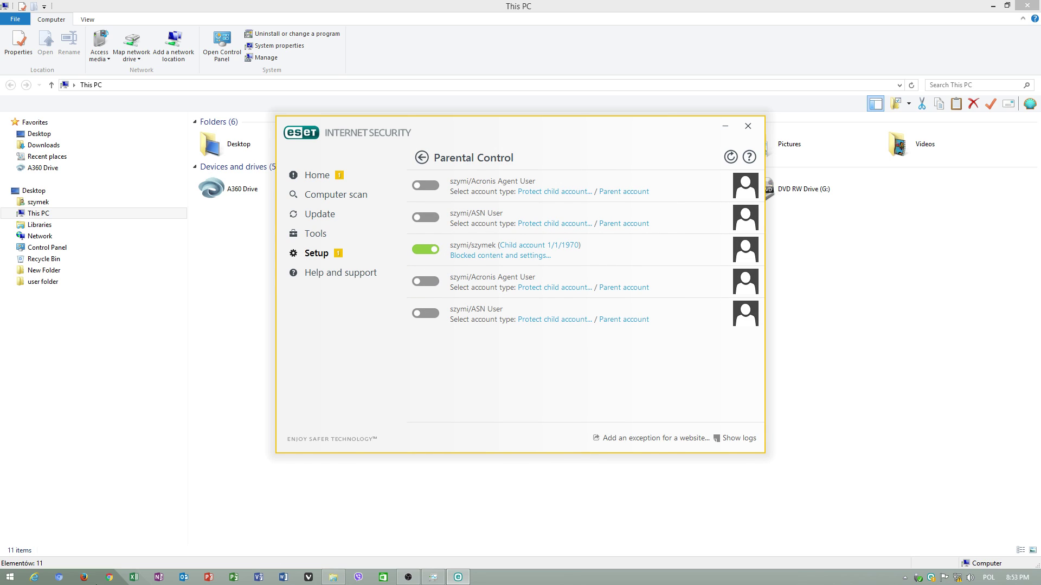
key(super)
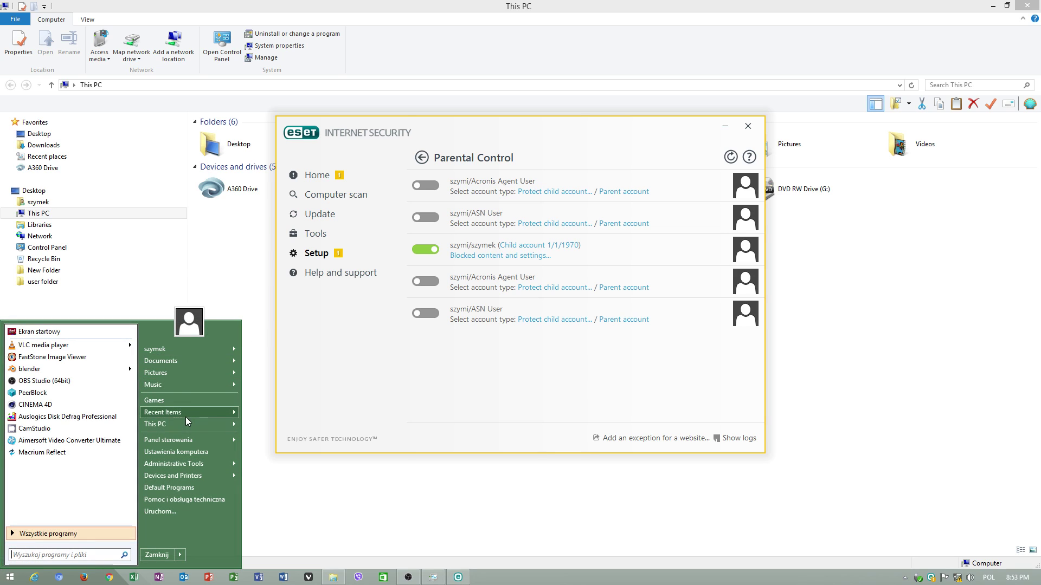
mouse_move(165, 347)
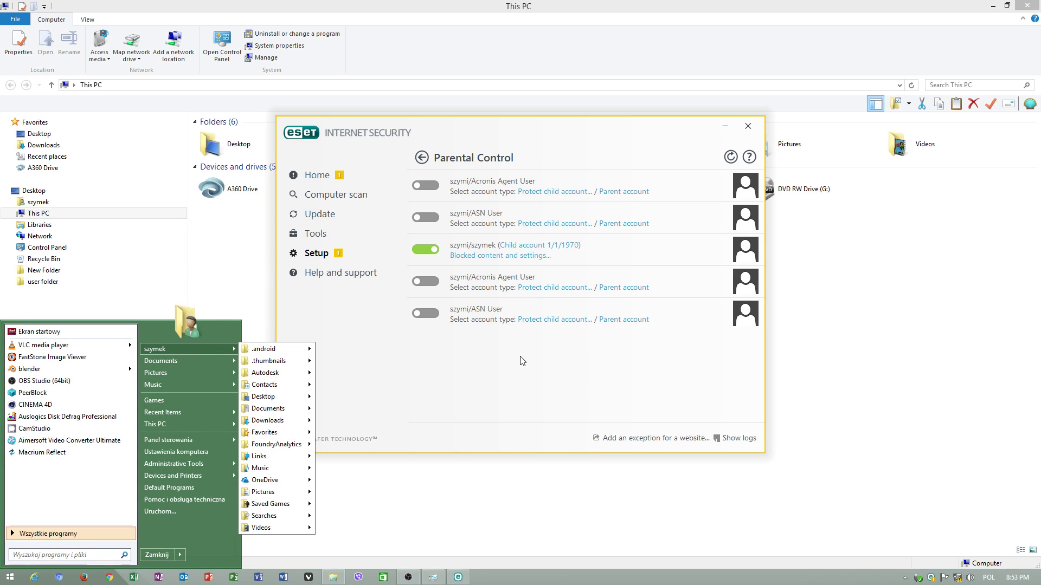
click(449, 372)
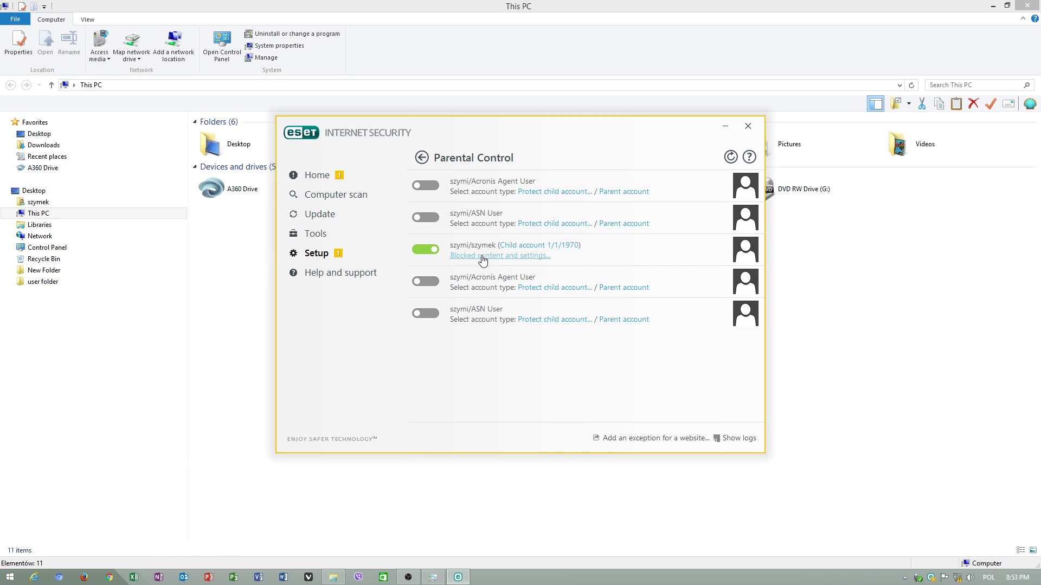
Disable Parental control permanently from Security tools, confirm with the settings password, and return Home
click(331, 258)
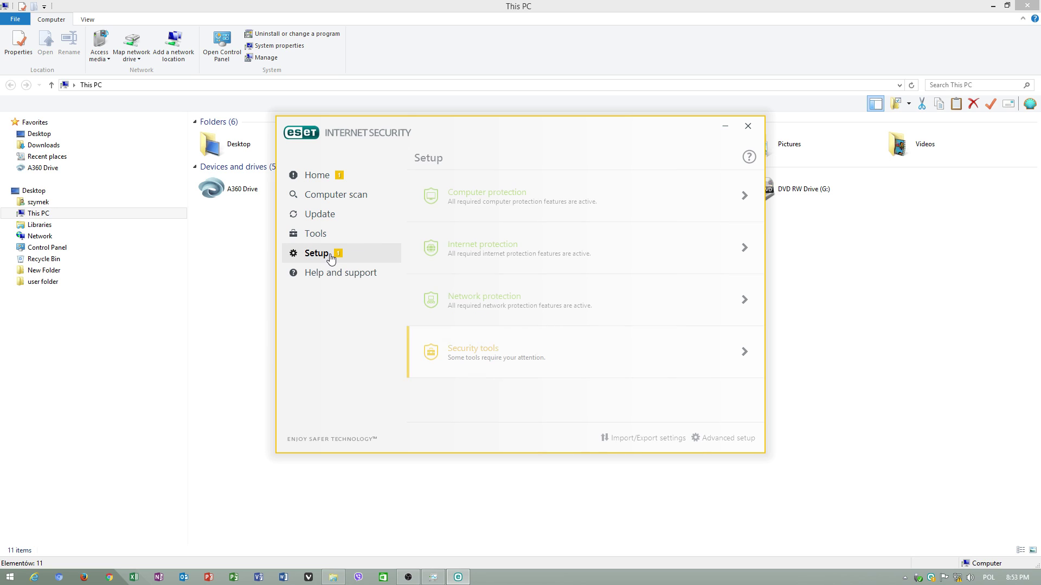
click(736, 357)
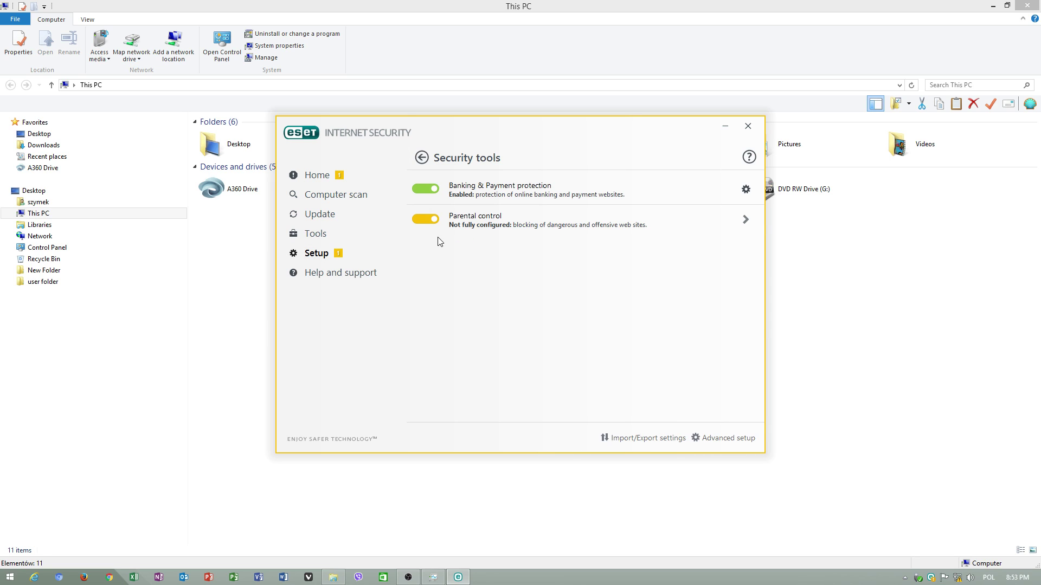
click(426, 219)
click(432, 307)
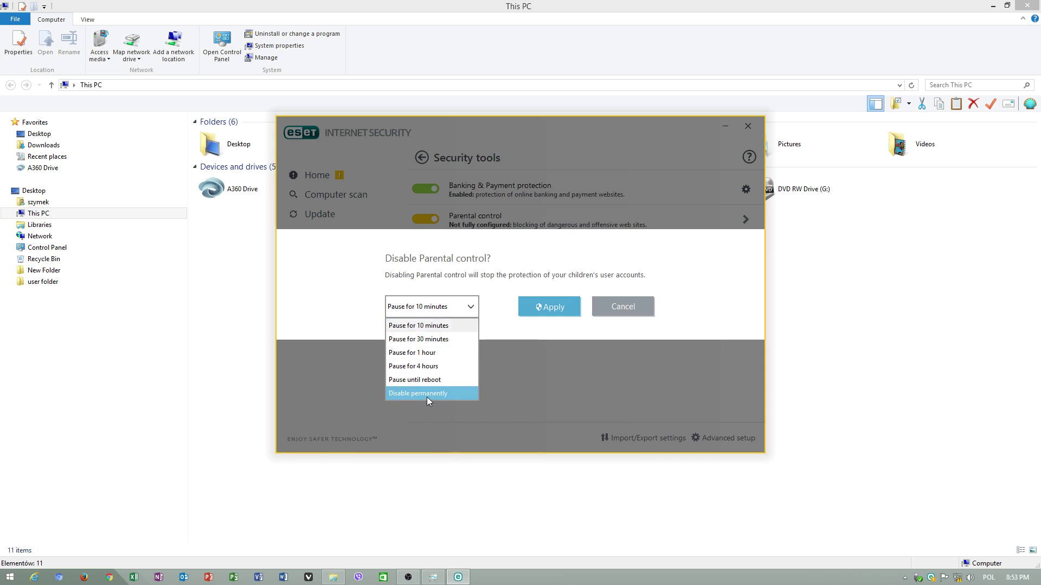
click(427, 393)
click(544, 312)
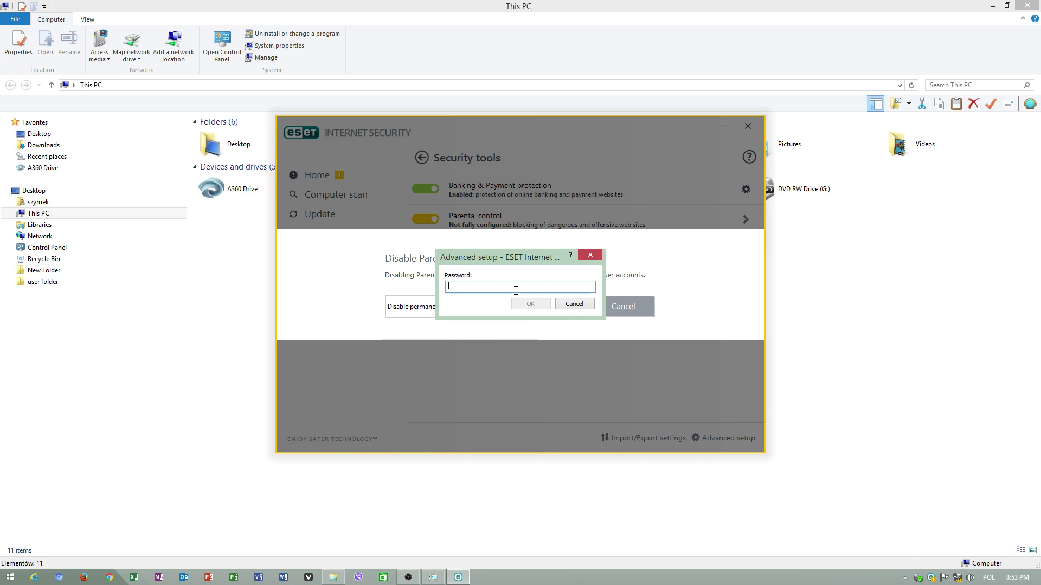
text(1)
click(539, 304)
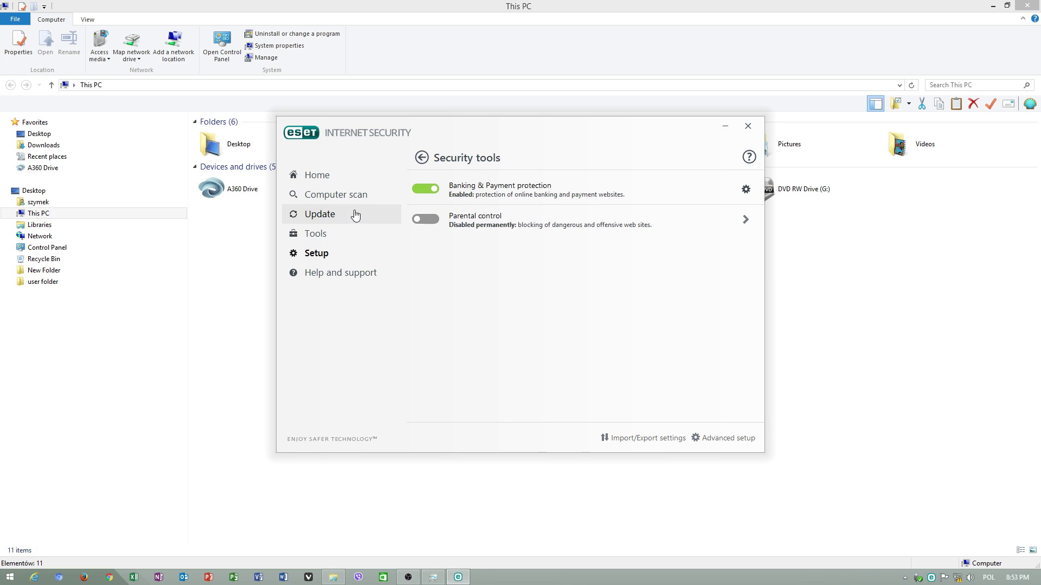
click(325, 180)
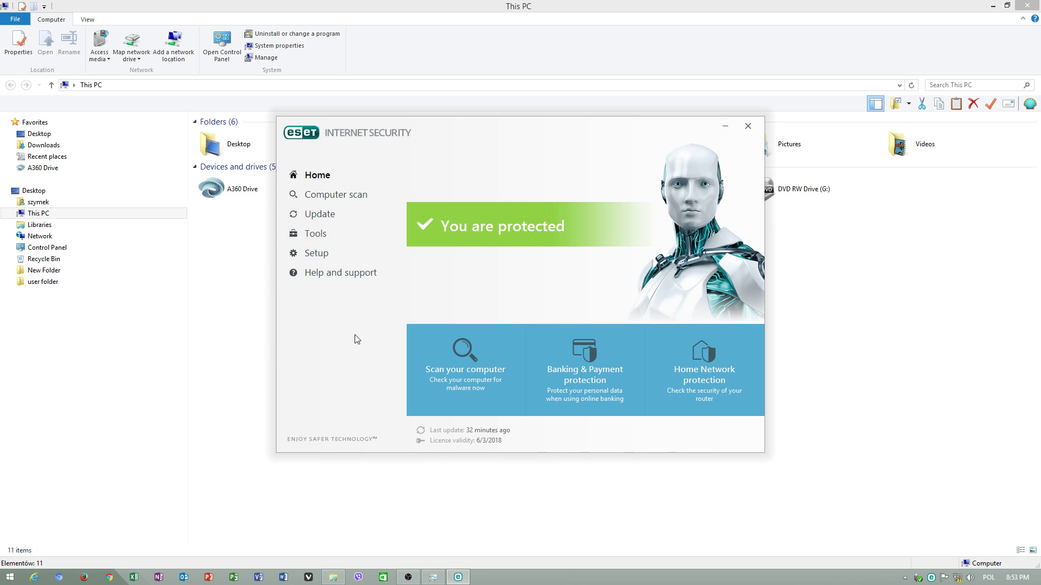
Unlock Advanced setup (F5) with the settings password, close it with OK, then close ESET
key(F5)
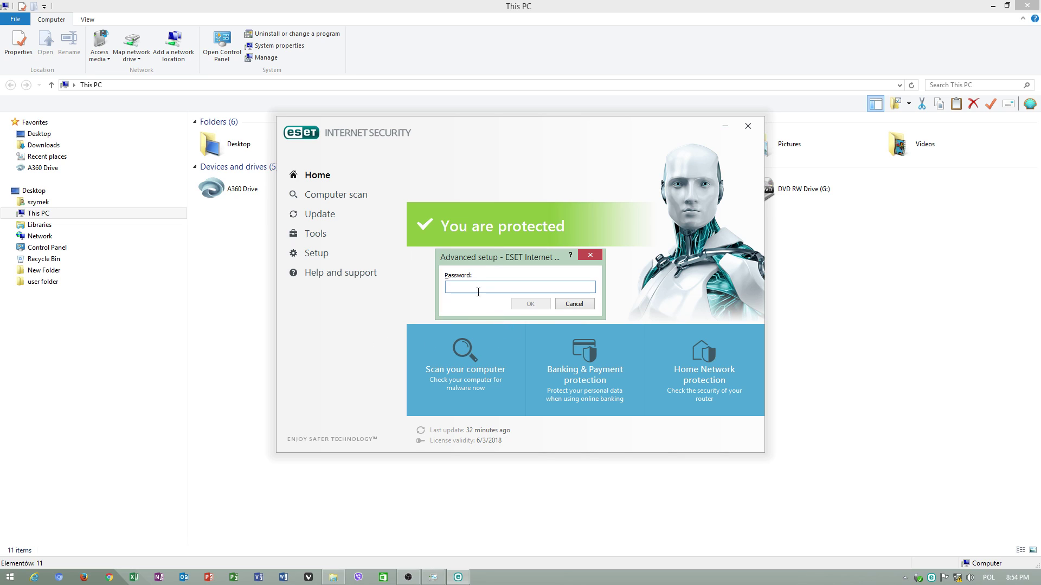
text(aa)
click(530, 305)
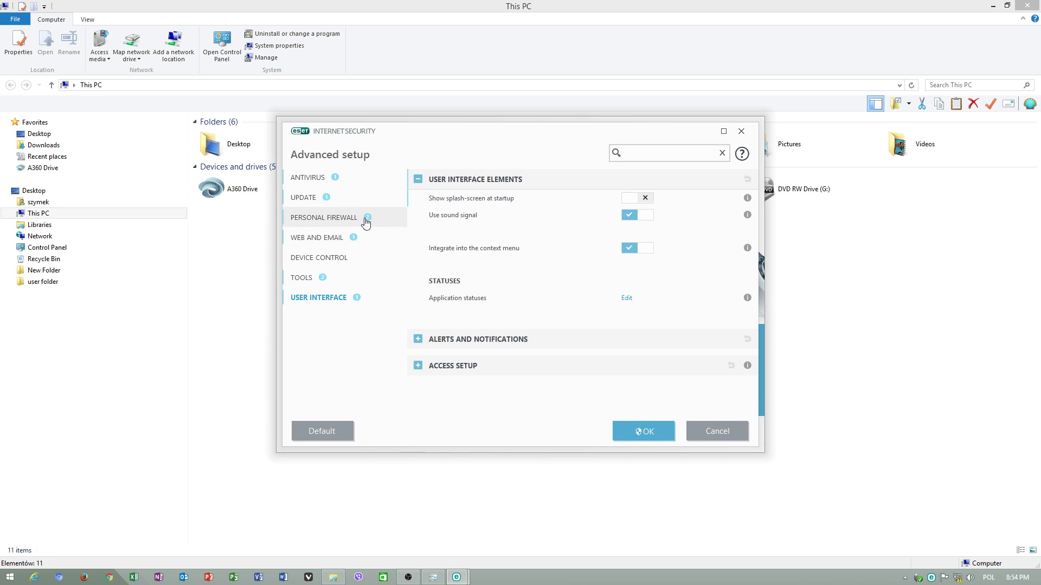
click(650, 435)
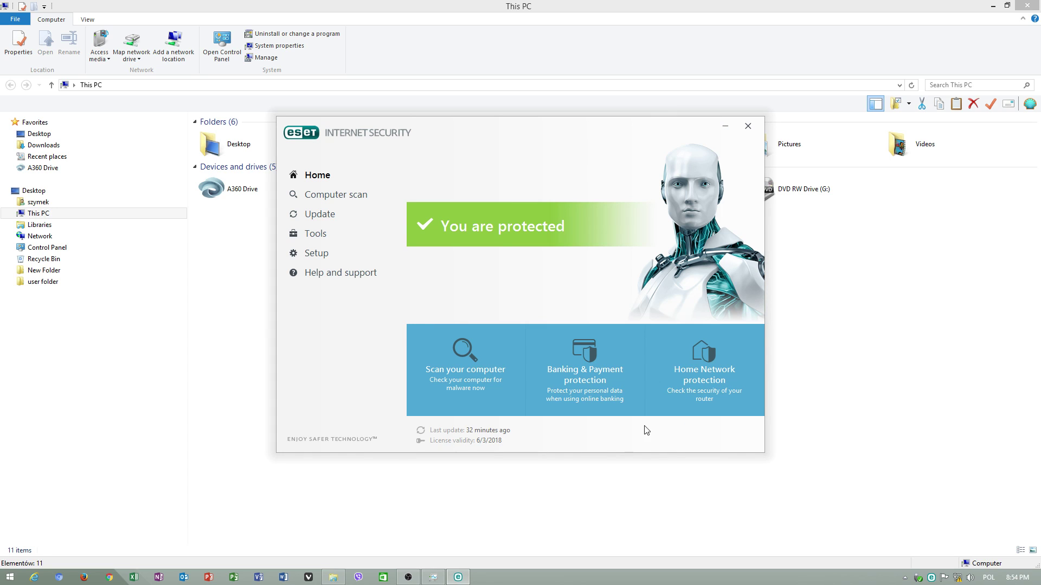
click(748, 126)
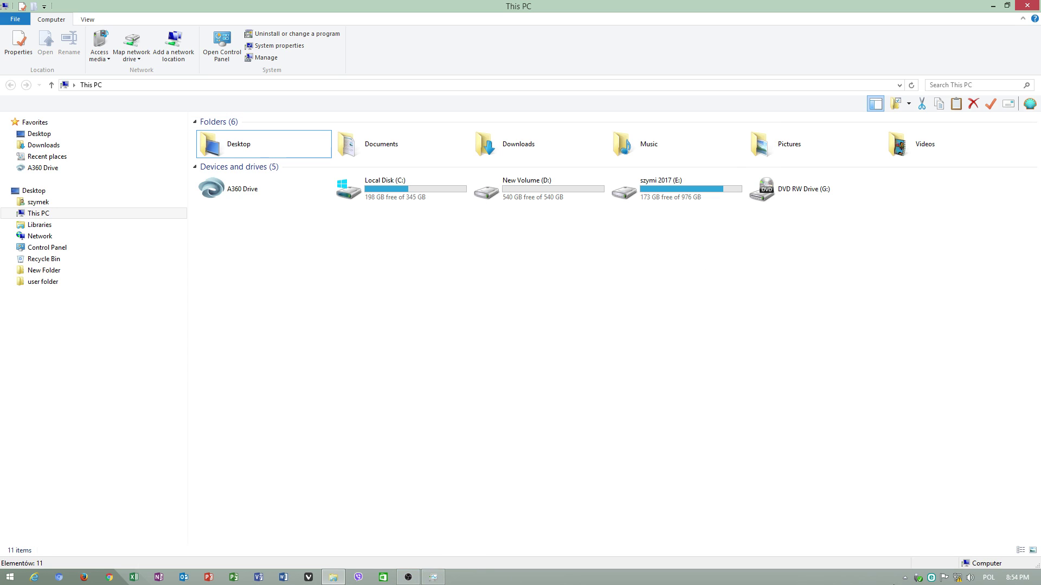
Reopen ESET, then open the Services console for ekrn from Task Manager's Services tab
click(931, 577)
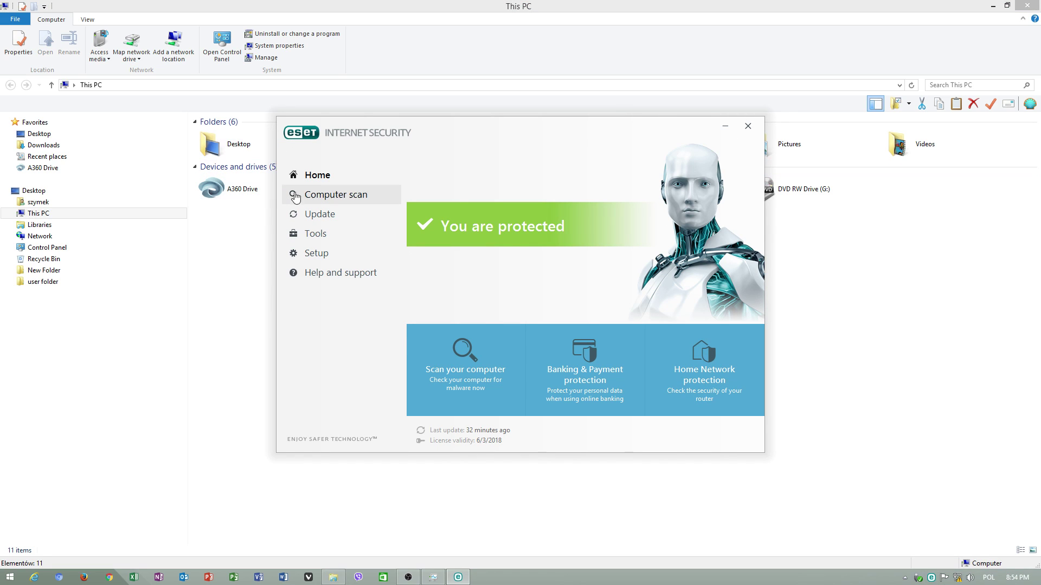
click(439, 581)
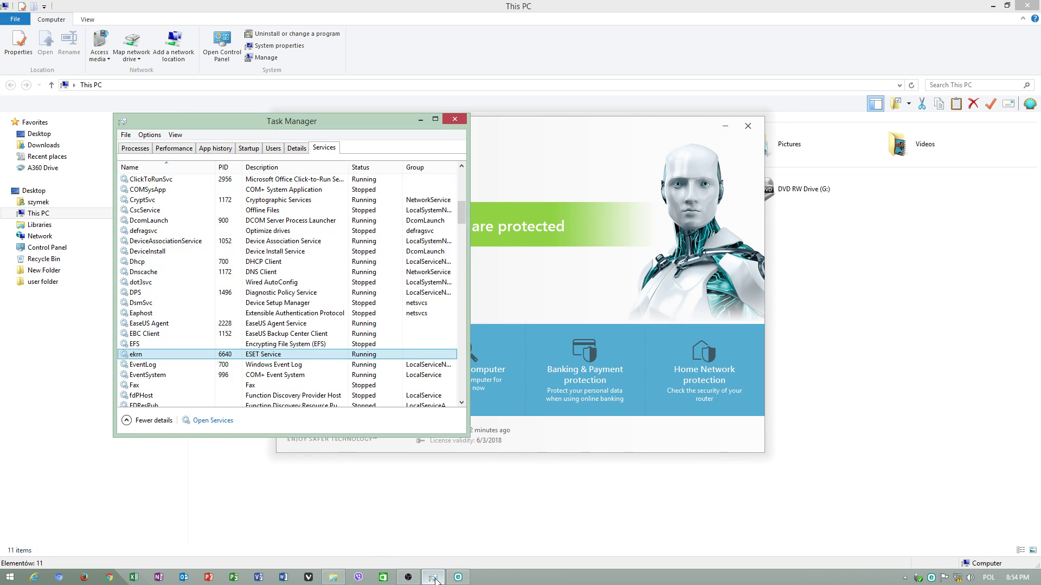
click(249, 150)
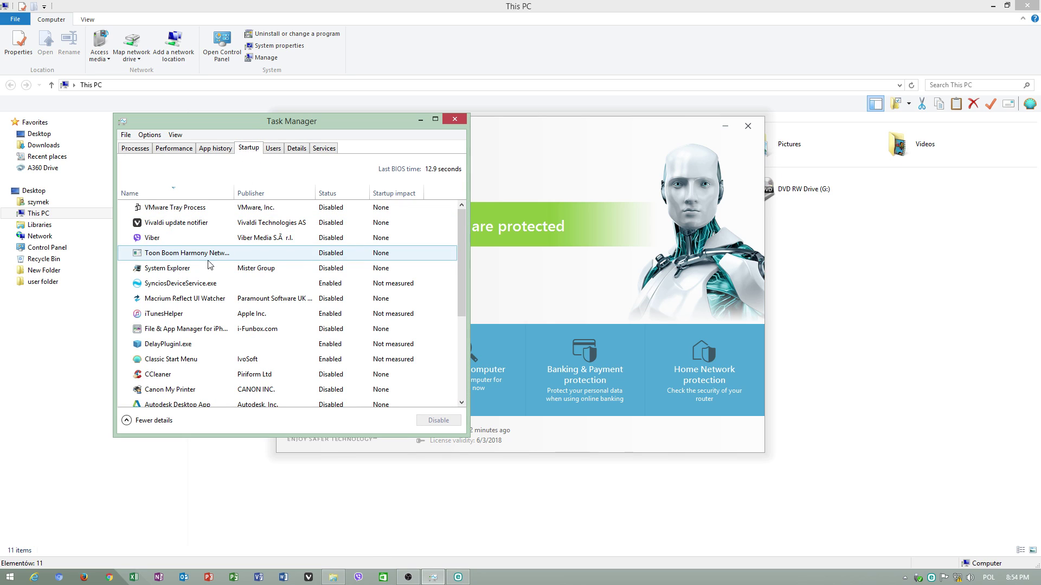
click(319, 150)
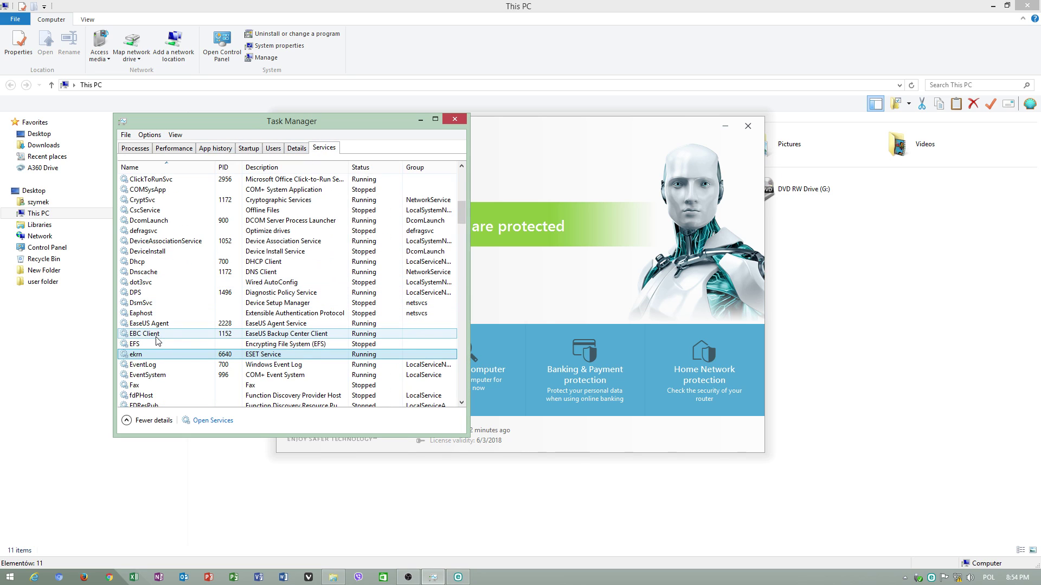
right_click(272, 359)
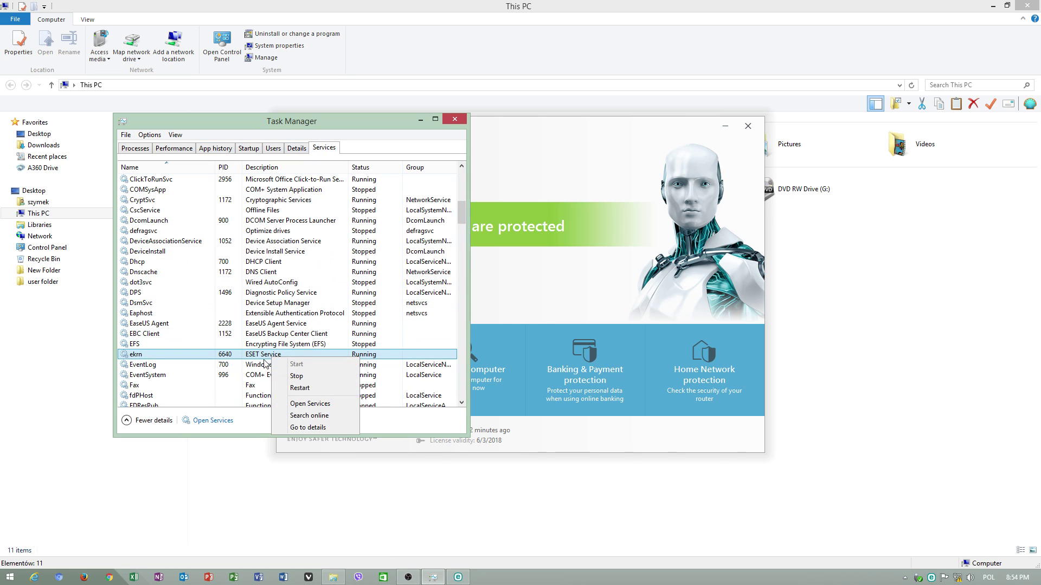
click(308, 404)
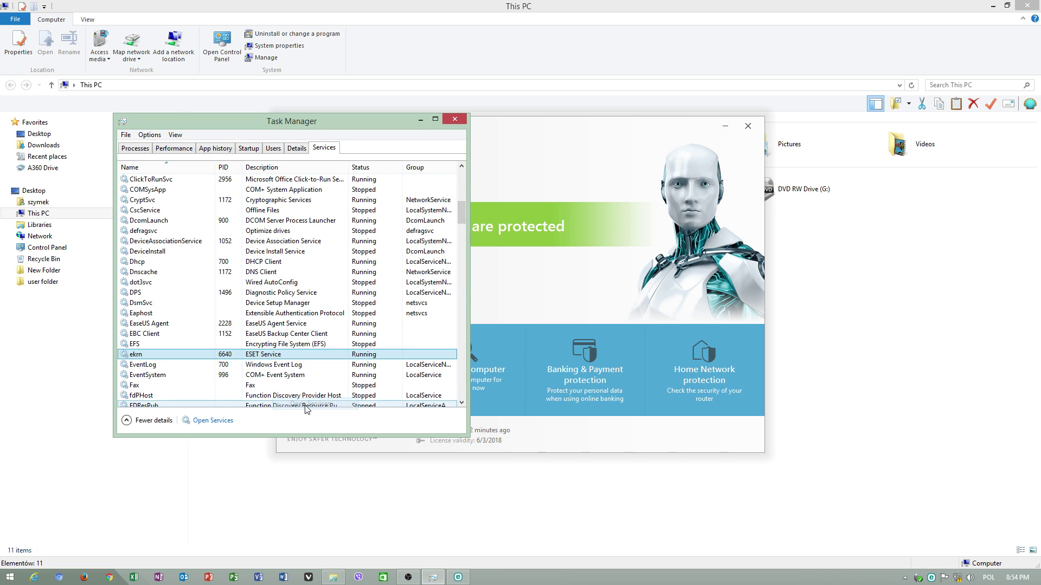
Confirm ESET Service's properties show Manual startup, view Recovery and Log On tabs, then return to ESET
click(623, 364)
scroll(623, 374, down, 12)
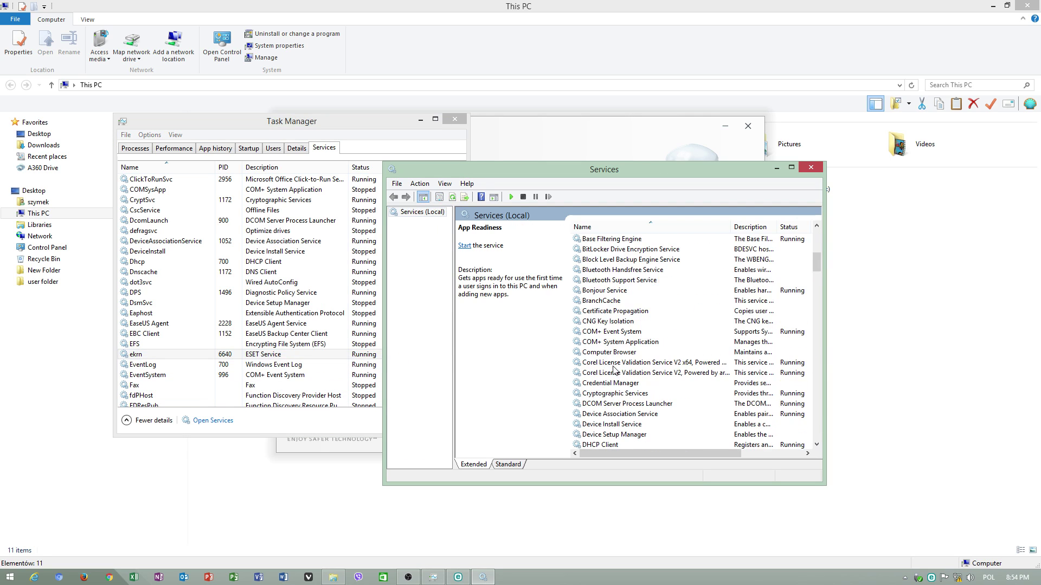
click(611, 426)
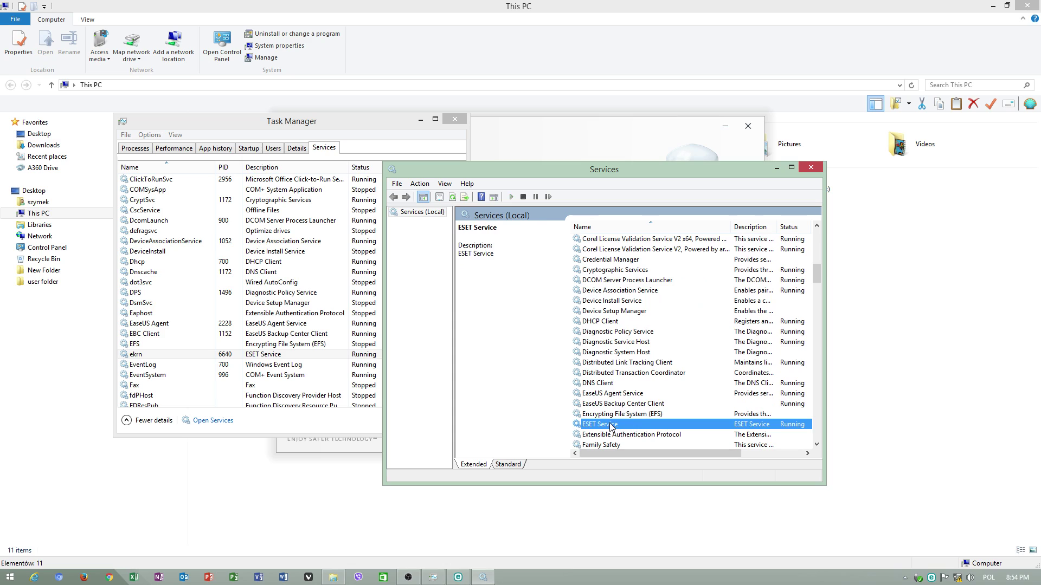
right_click(724, 429)
click(756, 525)
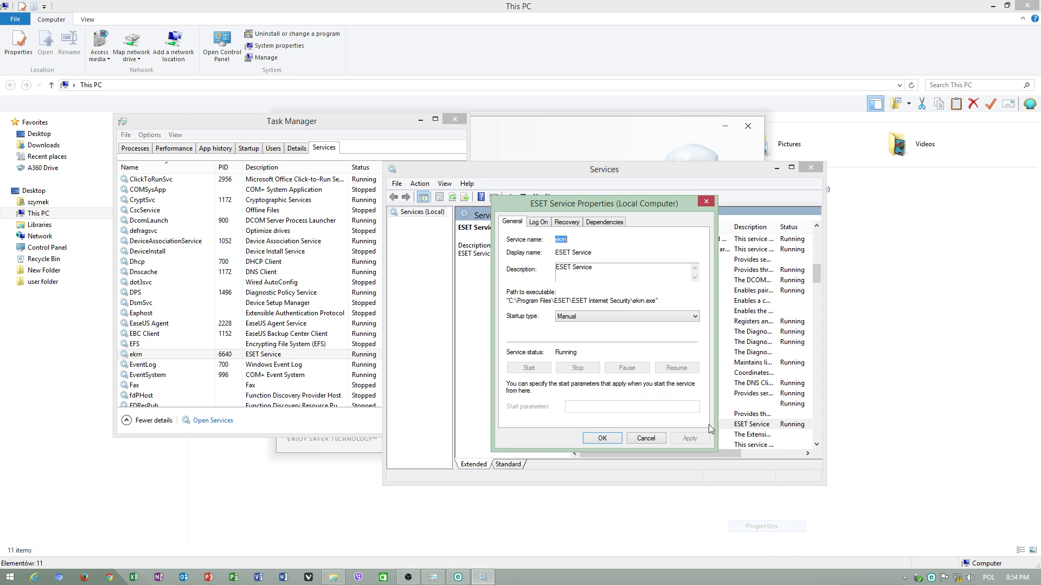
click(579, 224)
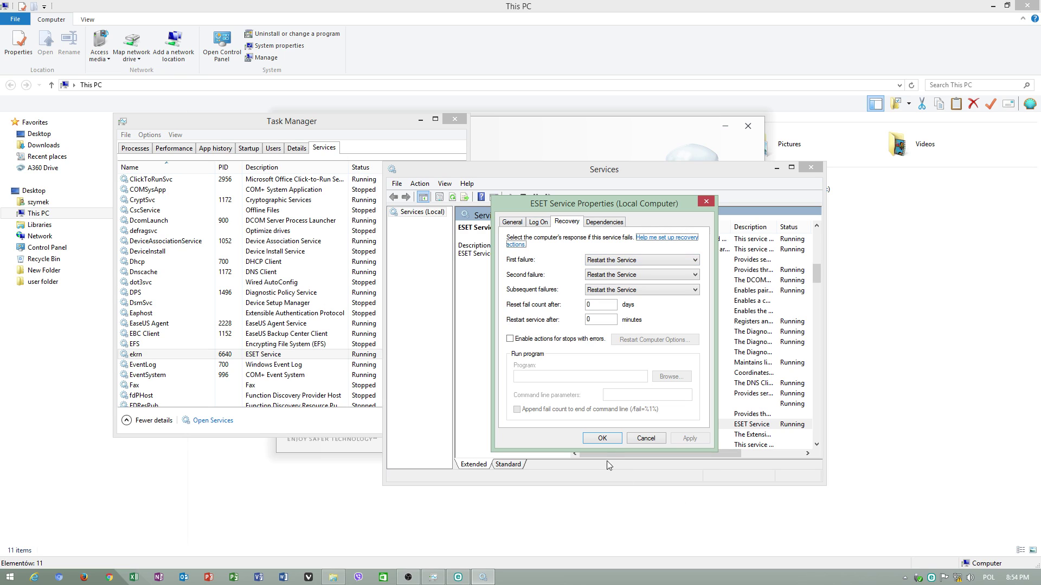
click(542, 223)
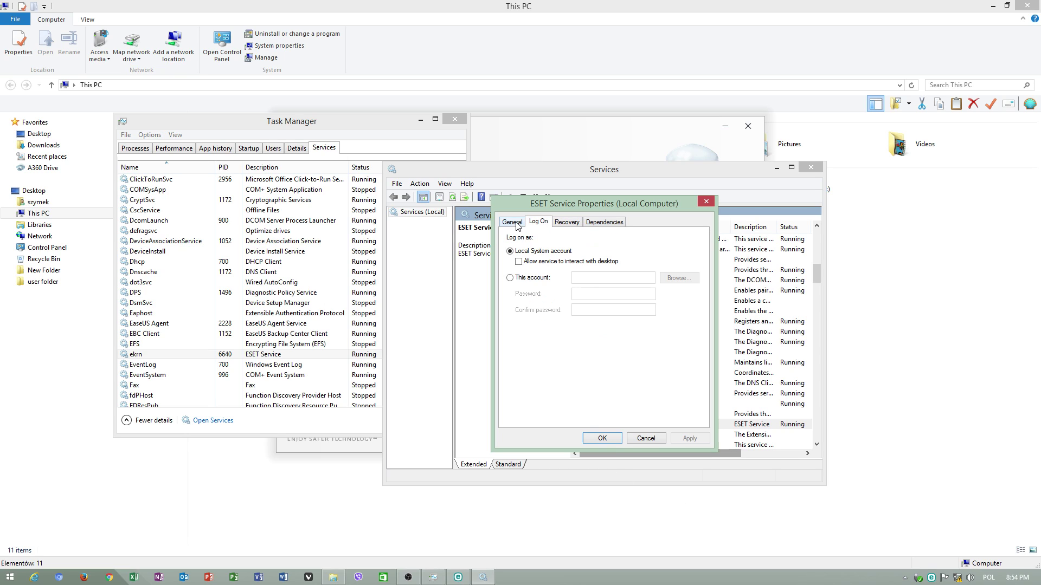
click(602, 439)
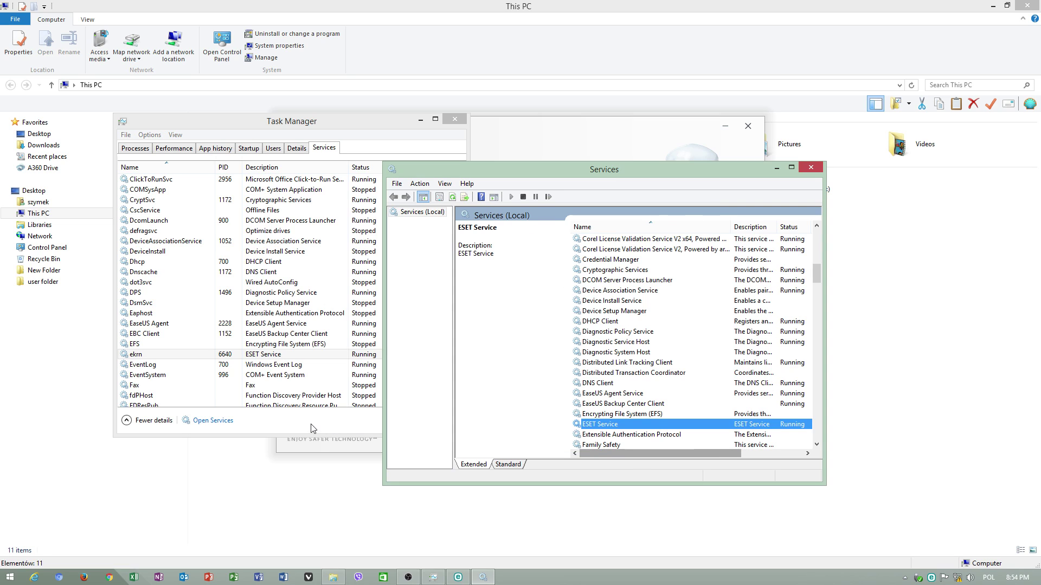
click(459, 578)
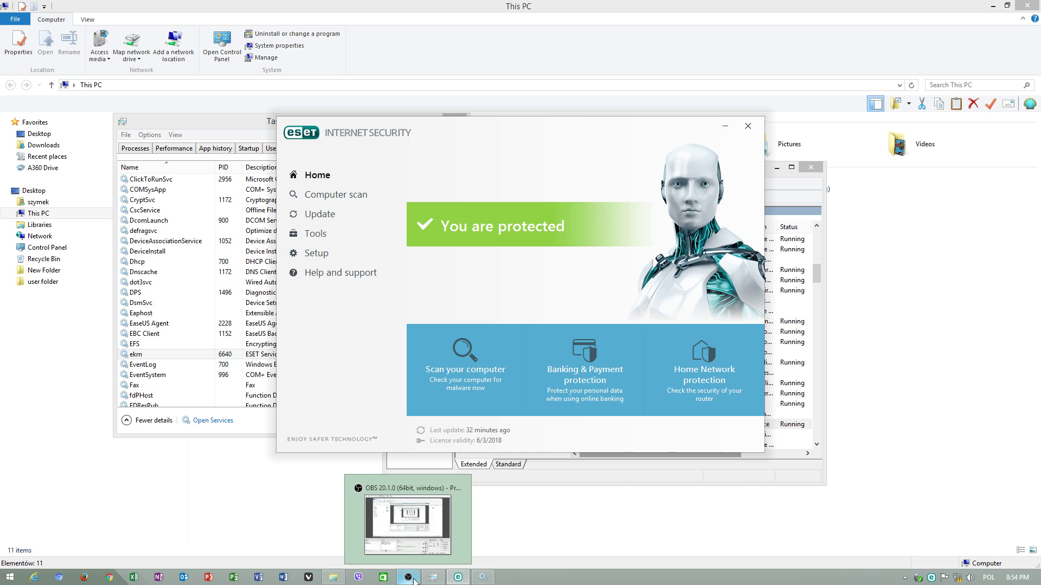